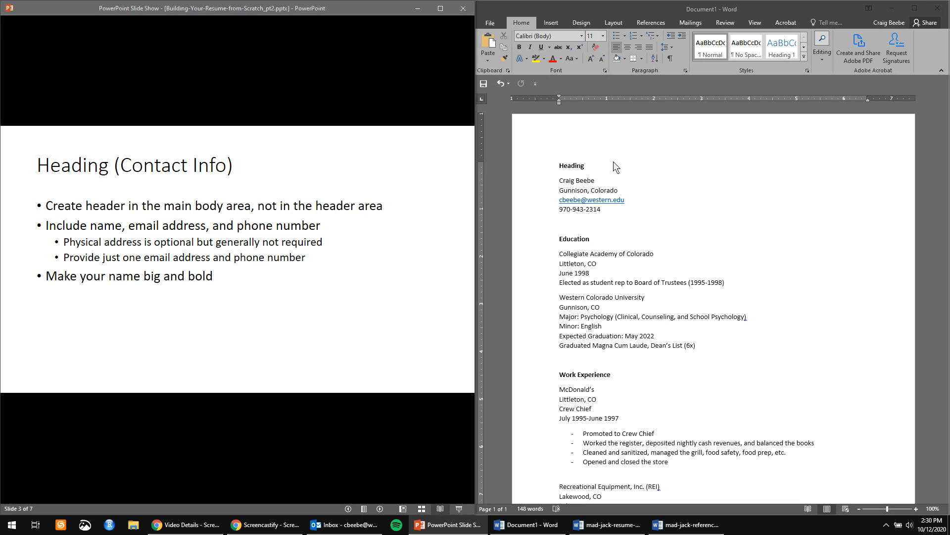
Open the page header for editing, then return to the document body.
double_click(637, 134)
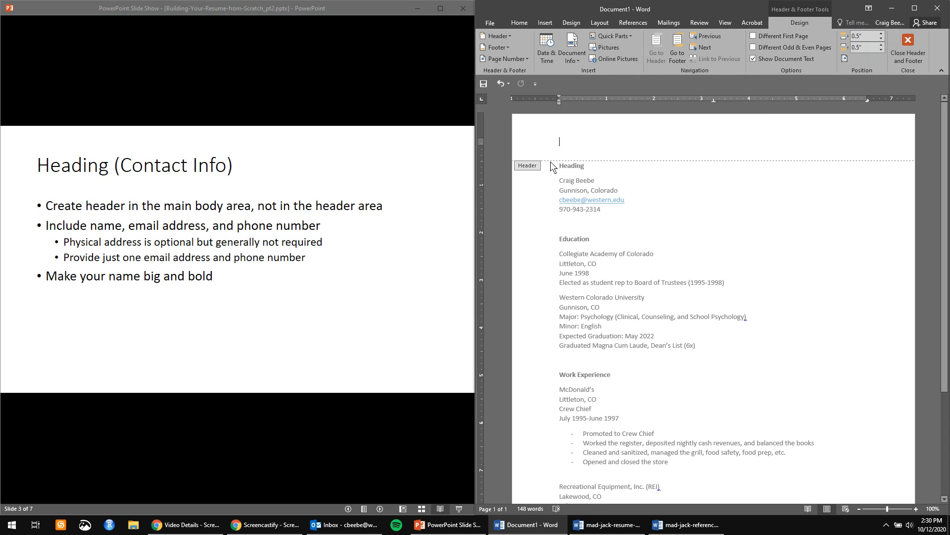
scroll(721, 280, "down", 3)
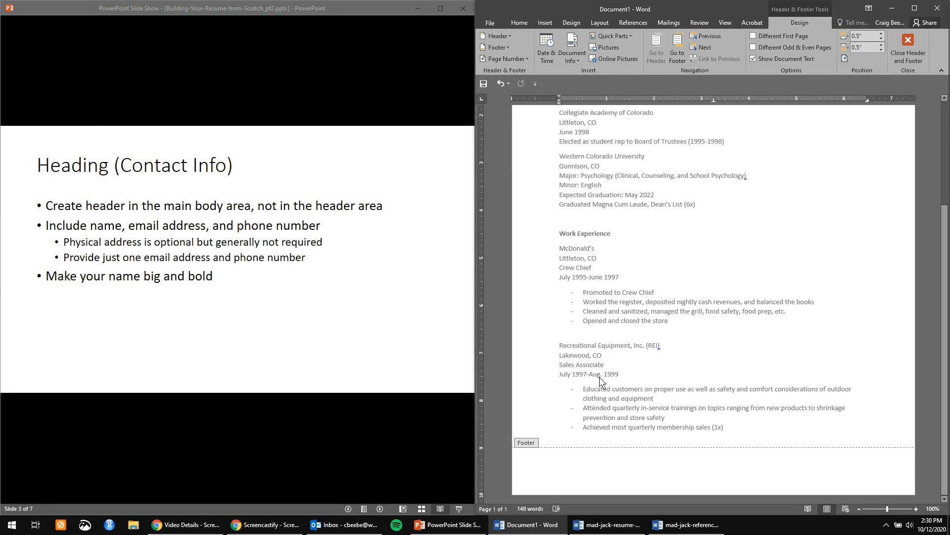
scroll(544, 206, "up", 3)
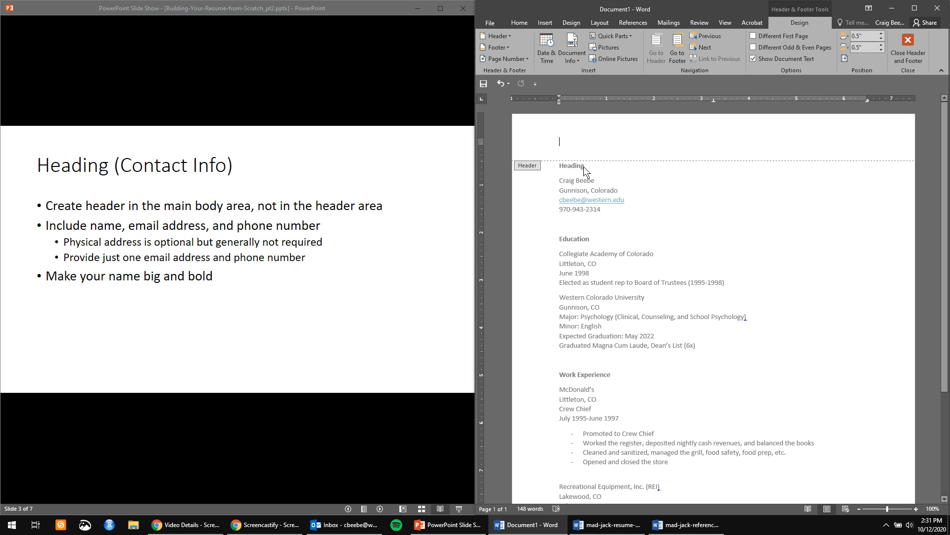
double_click(714, 283)
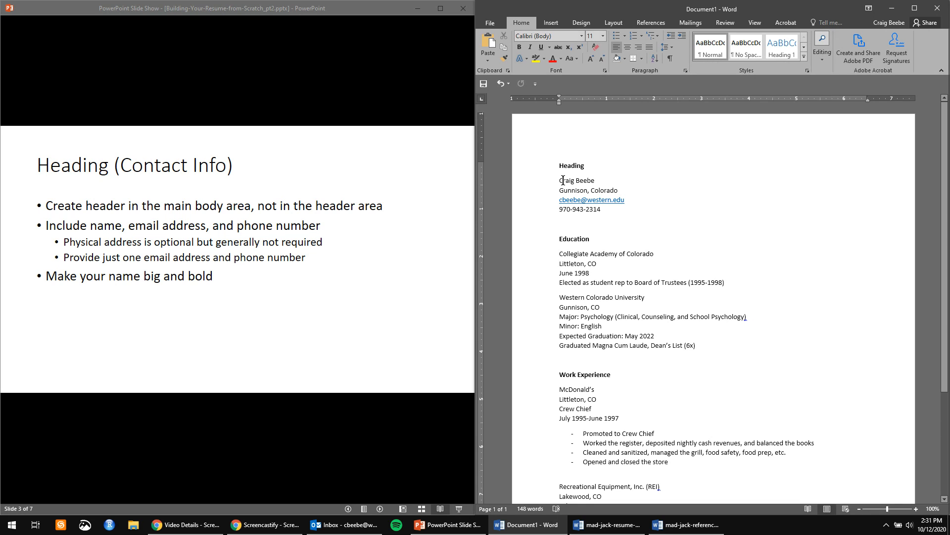
Select and deselect parts of the city and state line to examine it.
left_click_drag(559, 191, 625, 191)
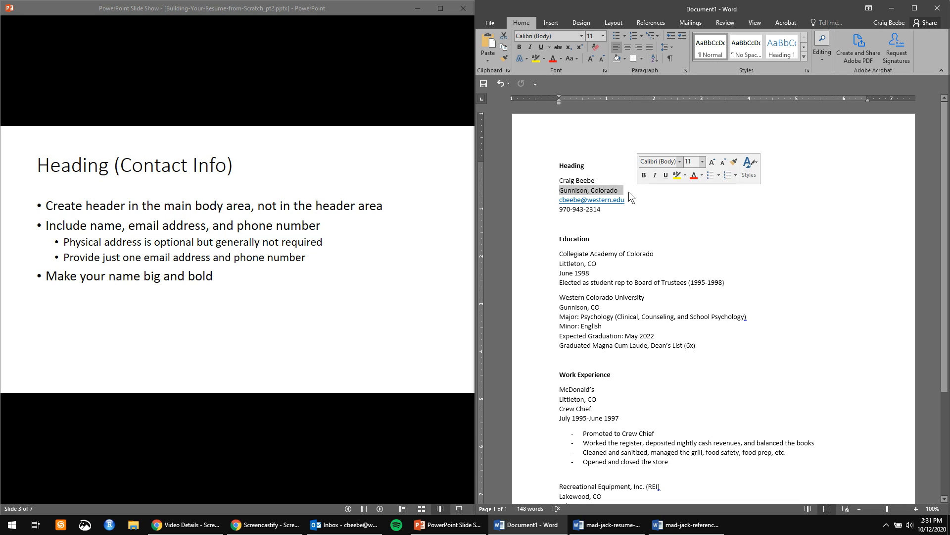
left_click(622, 191)
double_click(615, 191)
left_click(618, 191)
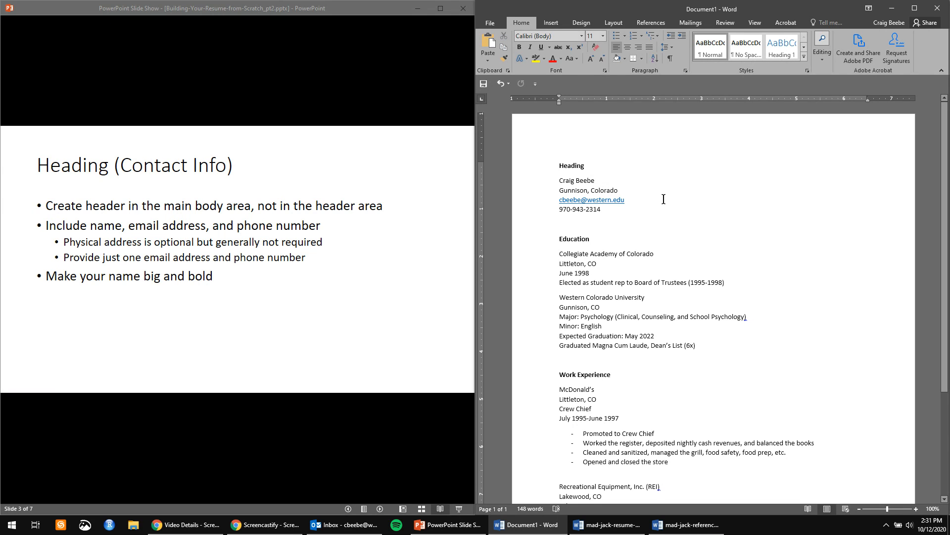
double_click(603, 191)
left_click(579, 191)
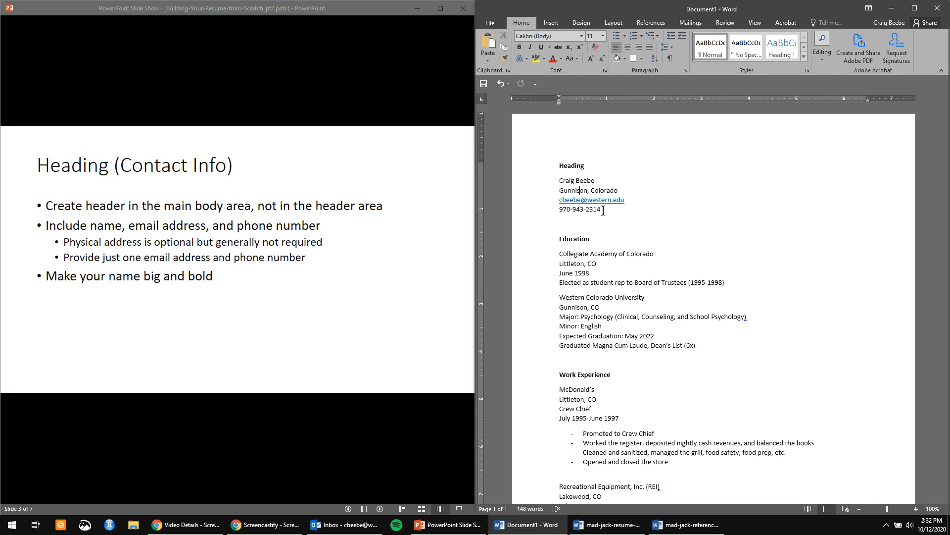
Delete the Heading label and make the name on the first line 18 pt bold.
double_click(571, 167)
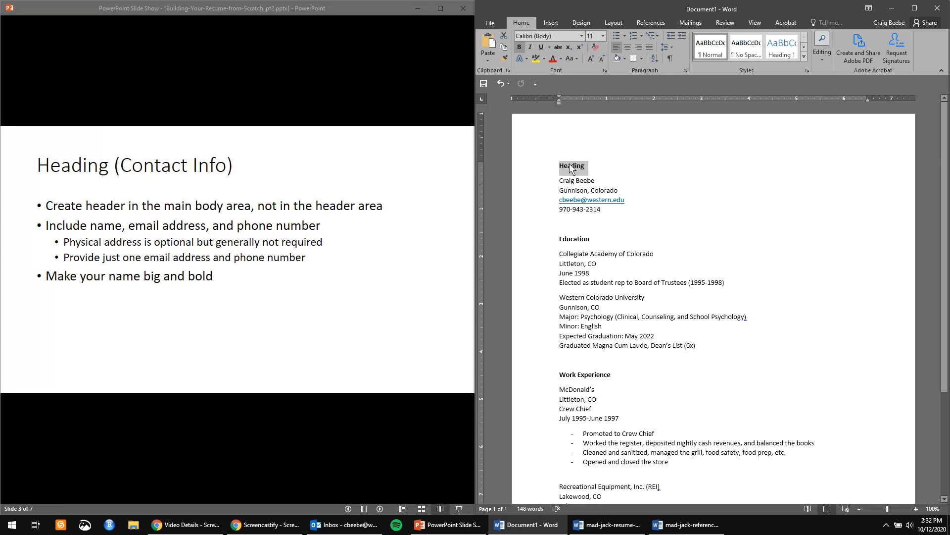
key("Delete")
key("Delete")
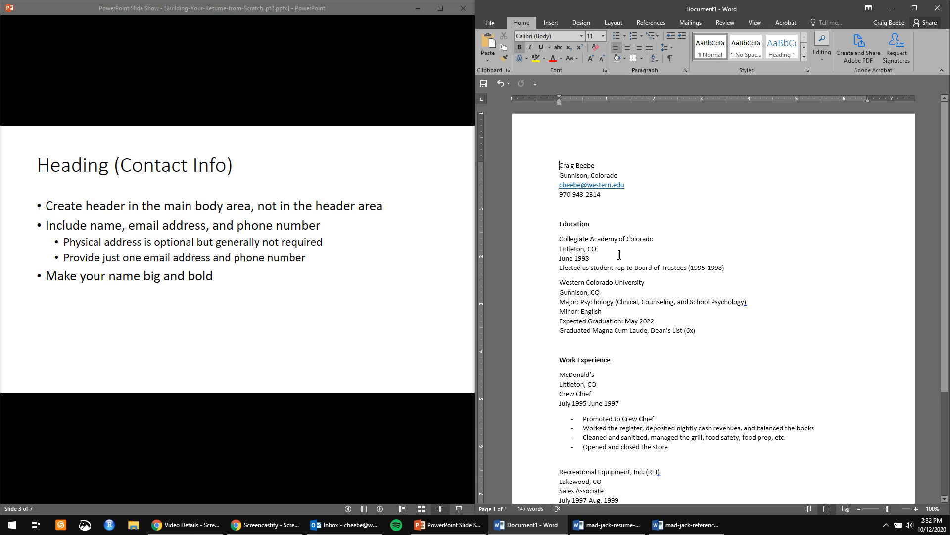
left_click_drag(606, 167, 551, 167)
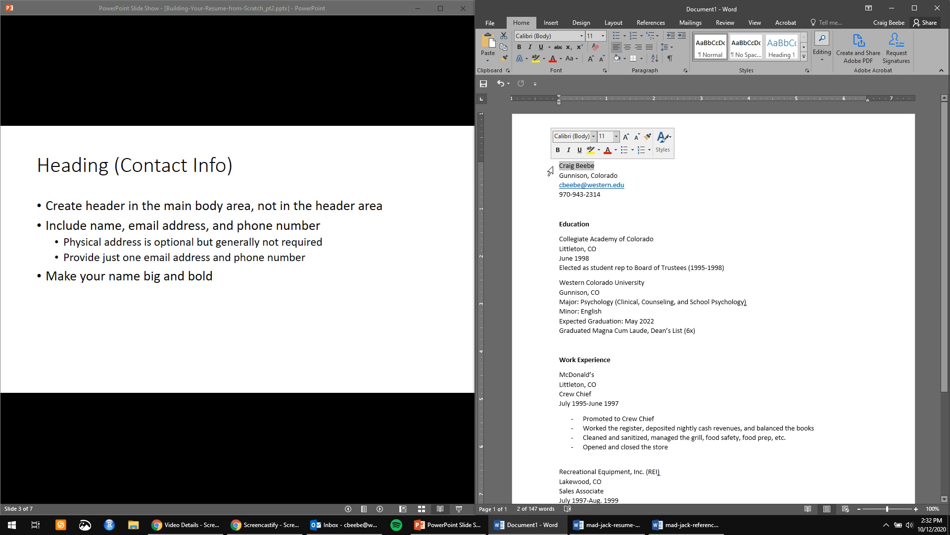
left_click(603, 36)
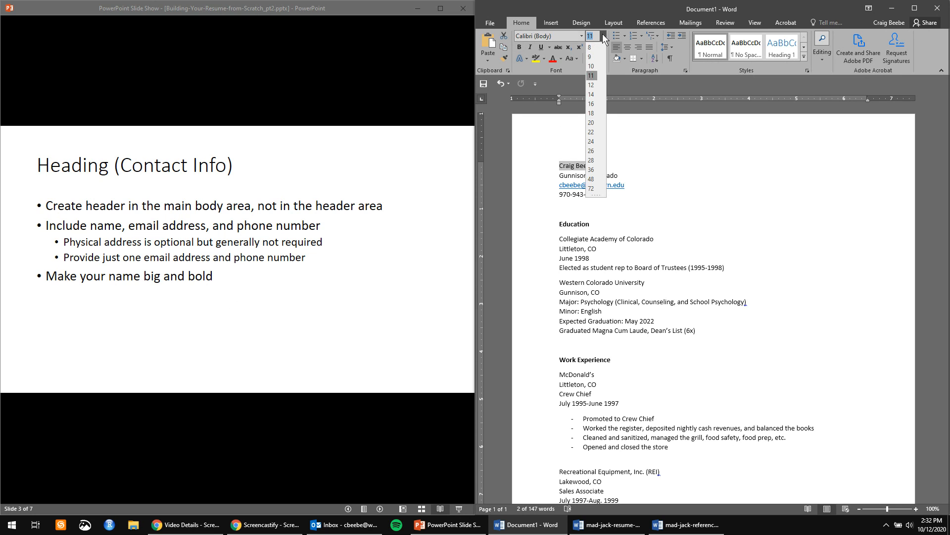
left_click(594, 113)
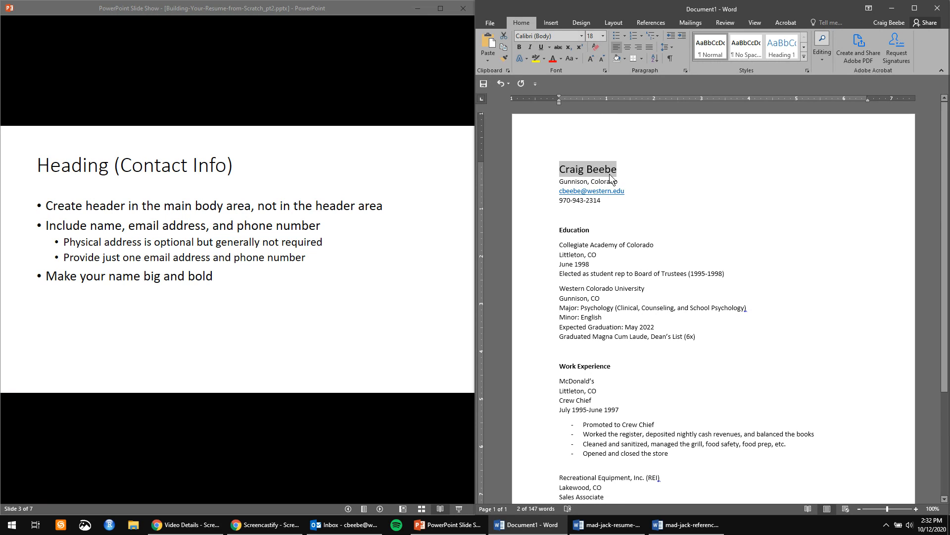
key("ctrl+b")
left_click(655, 178)
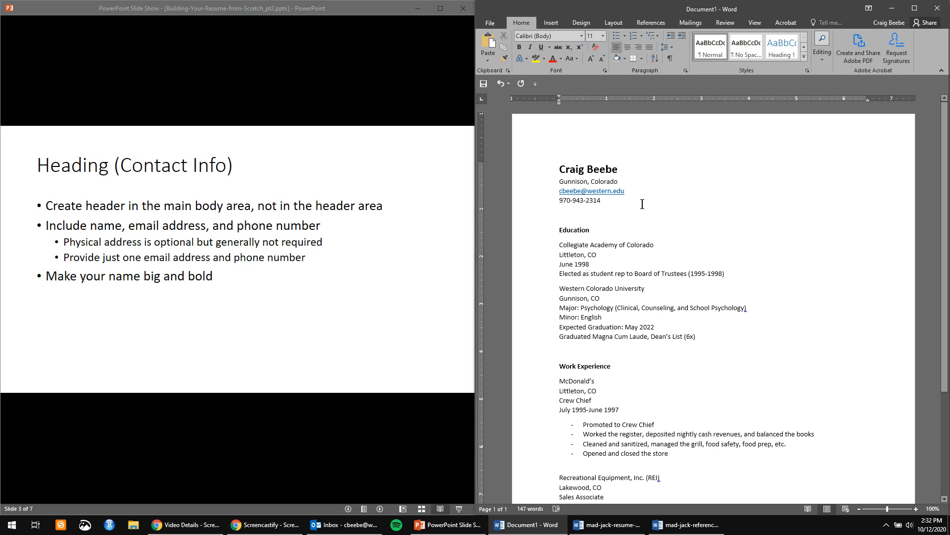
right_click(600, 192)
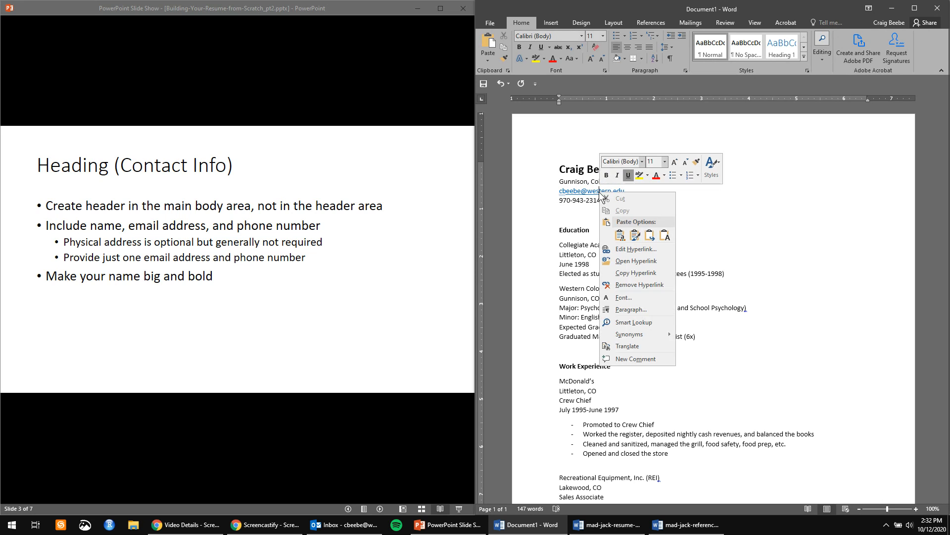
left_click(631, 283)
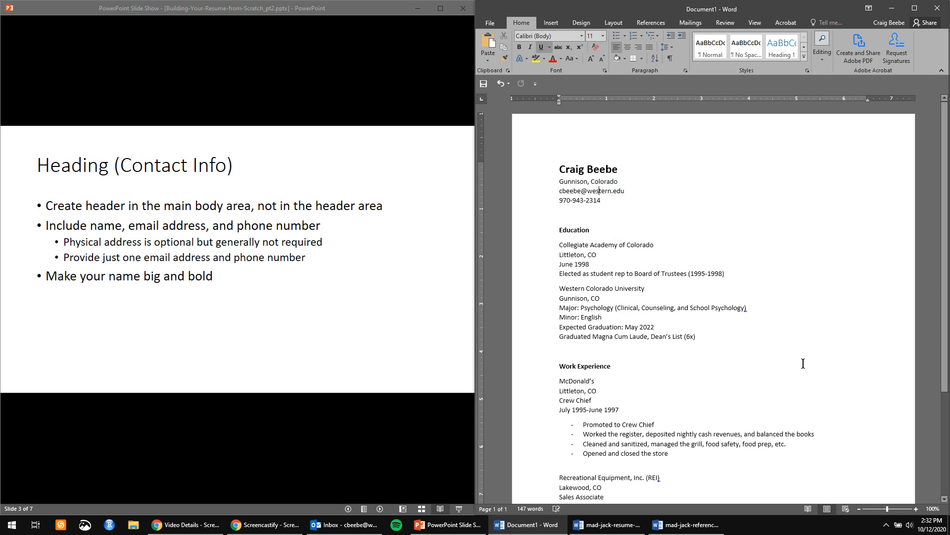
left_click(692, 236)
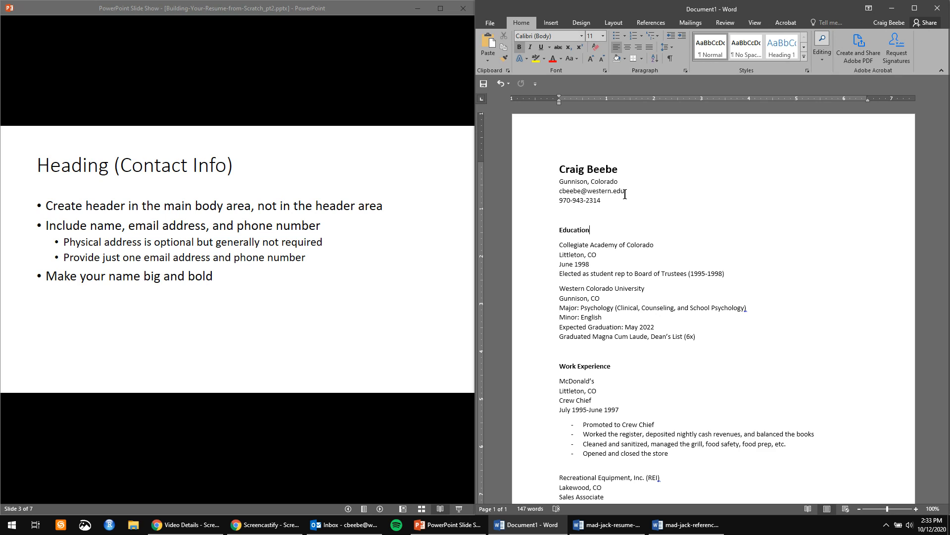
left_click(628, 194)
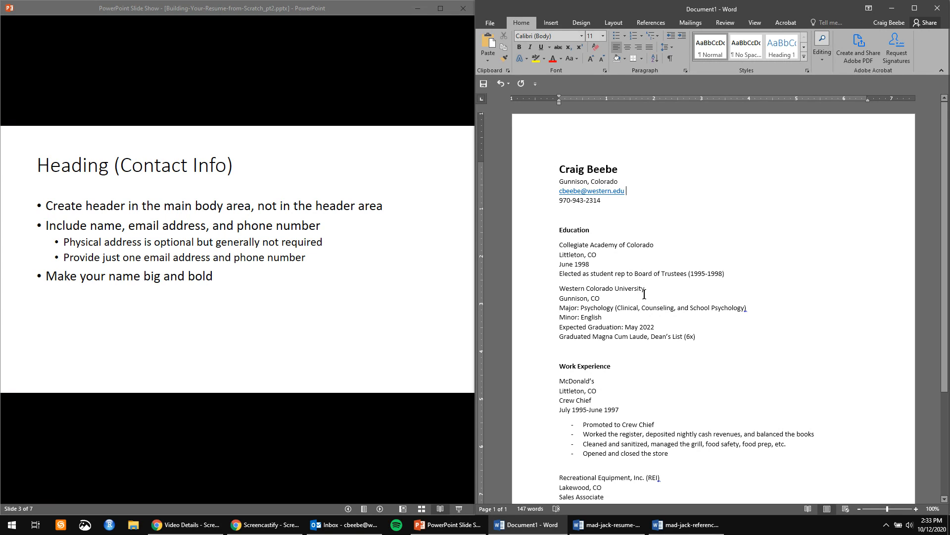
right_click(597, 192)
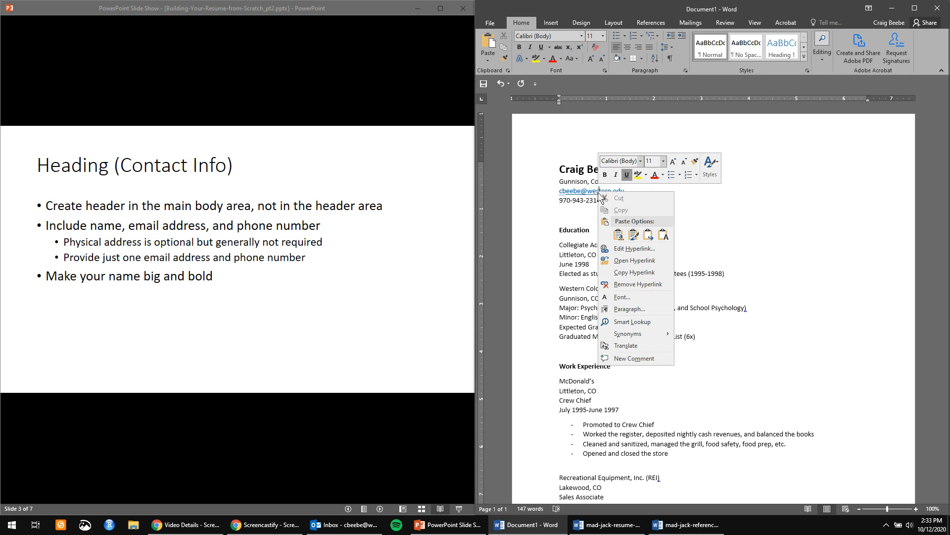
left_click(646, 285)
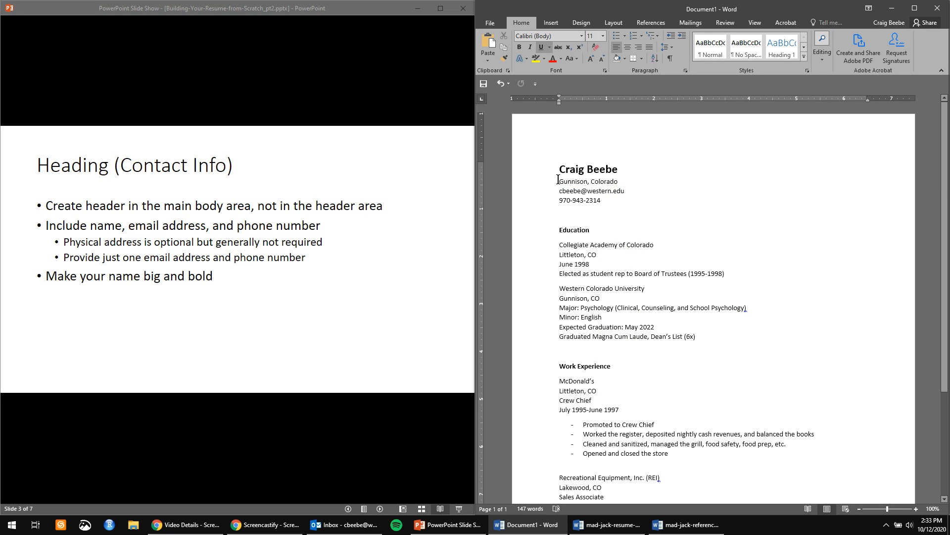
left_click(628, 191)
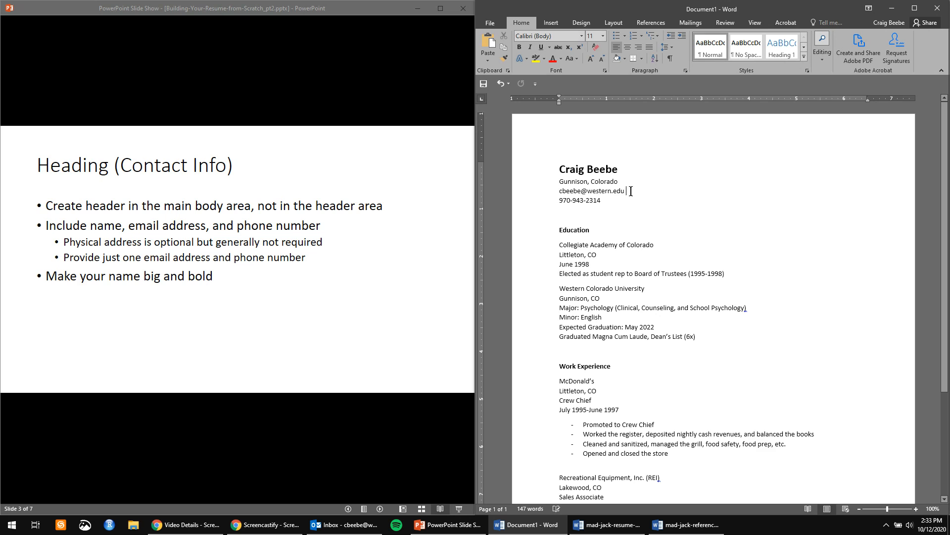
key("ctrl+z")
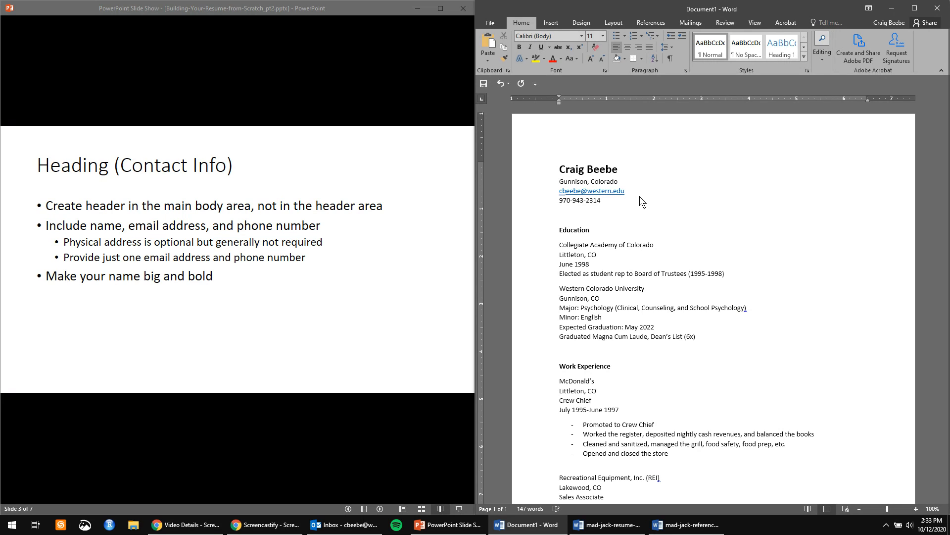
key("Down")
key("Down")
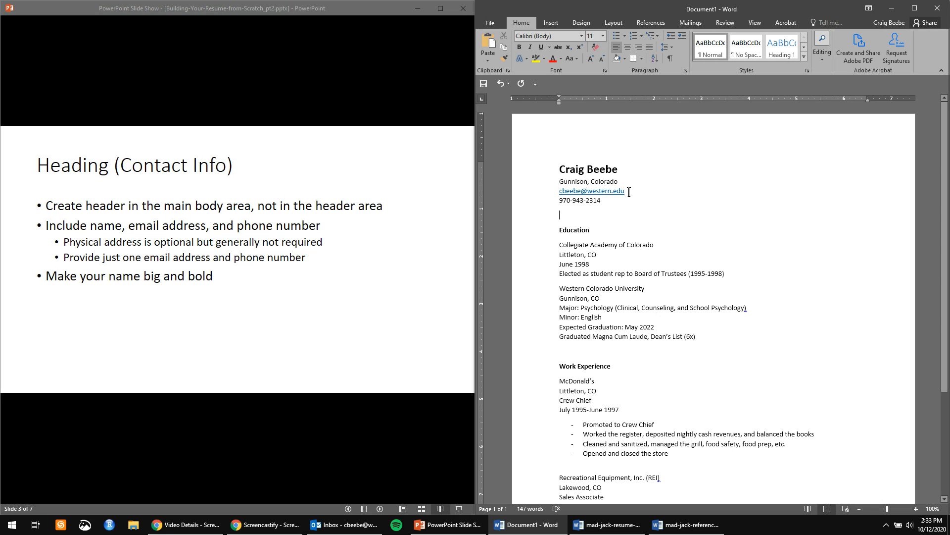
Remove the e-mail's underline, color it automatic black, then follow its link into Outlook.
left_click_drag(626, 192, 560, 192)
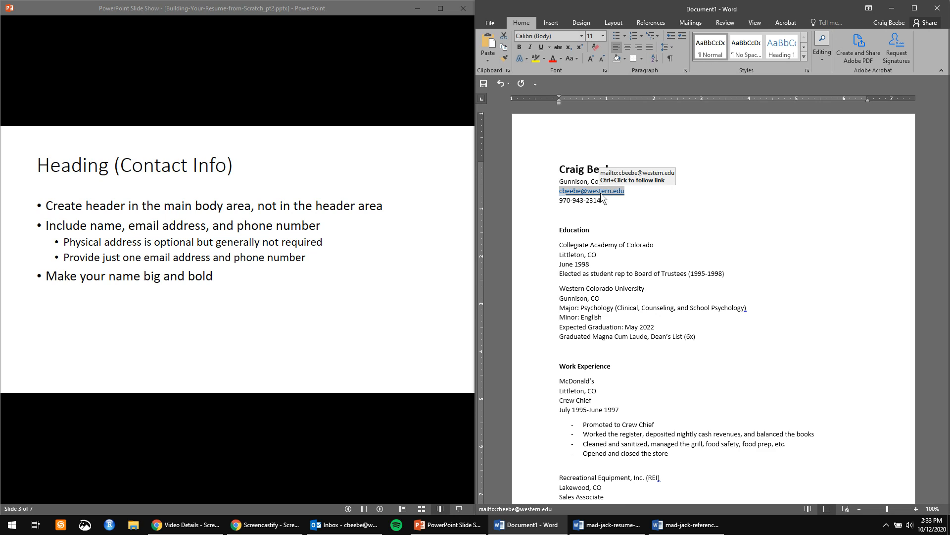
left_click(541, 46)
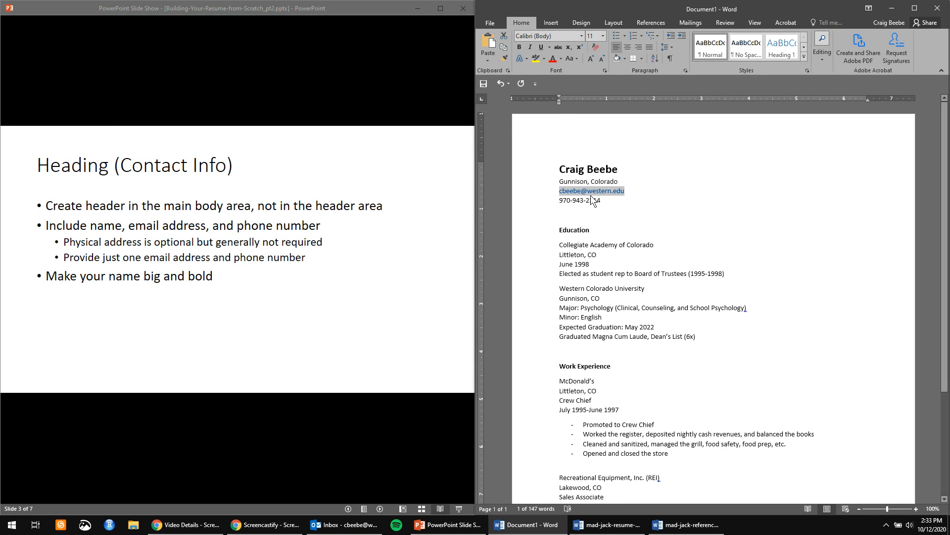
left_click(561, 59)
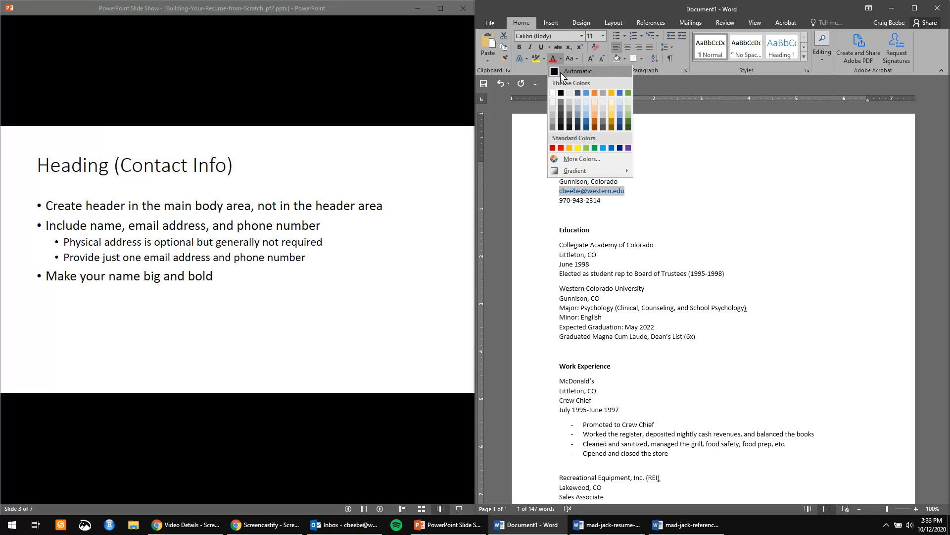
left_click(560, 73)
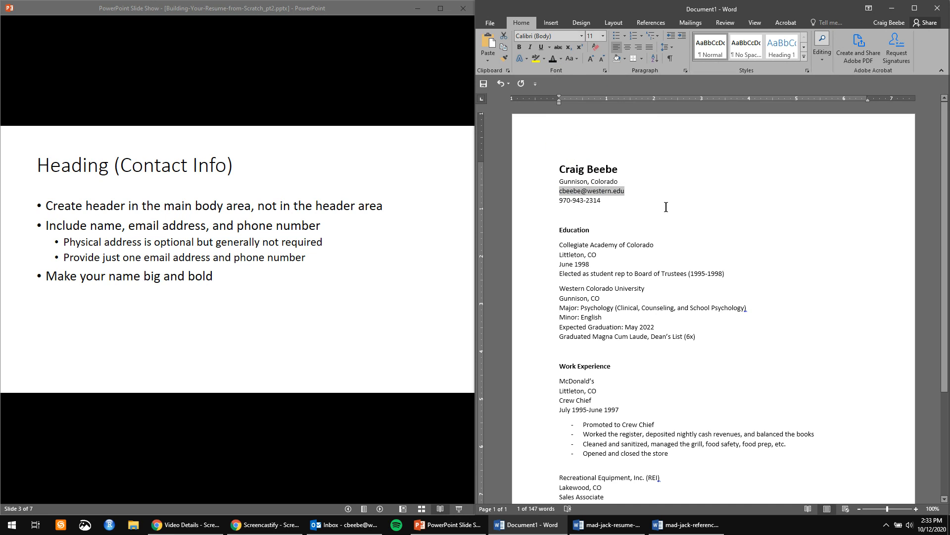
left_click(638, 204)
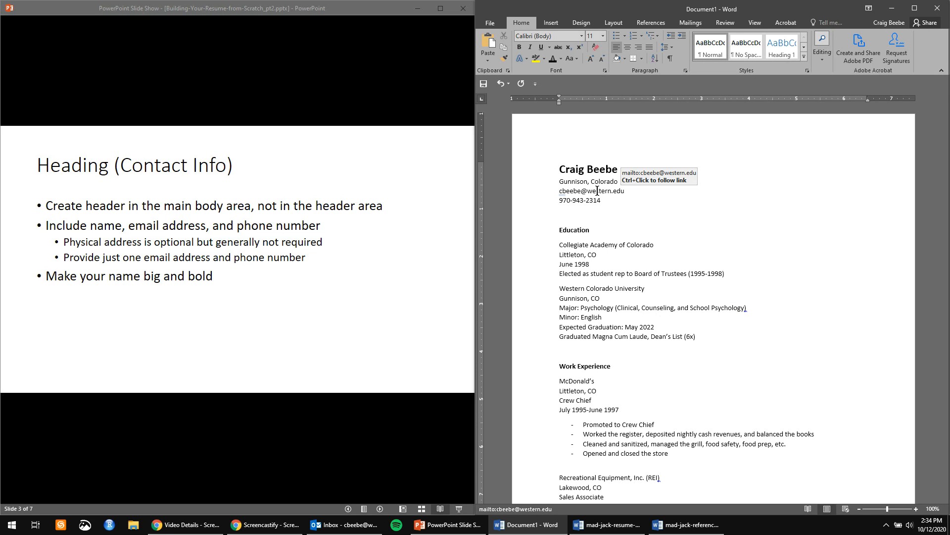
left_click(597, 190, "ctrl")
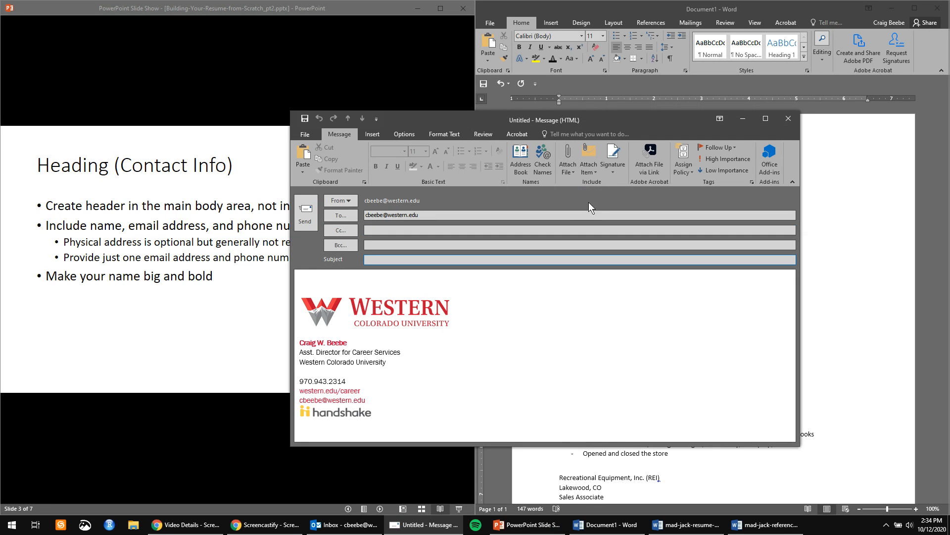
Move the new Outlook message aside, close it, and discard it without saving.
left_click_drag(602, 126, 439, 136)
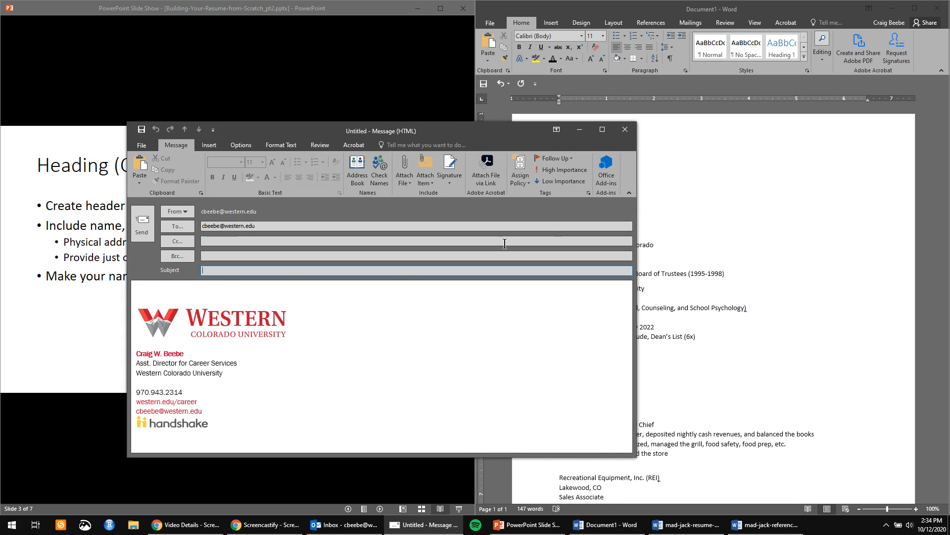
left_click(626, 129)
left_click(480, 290)
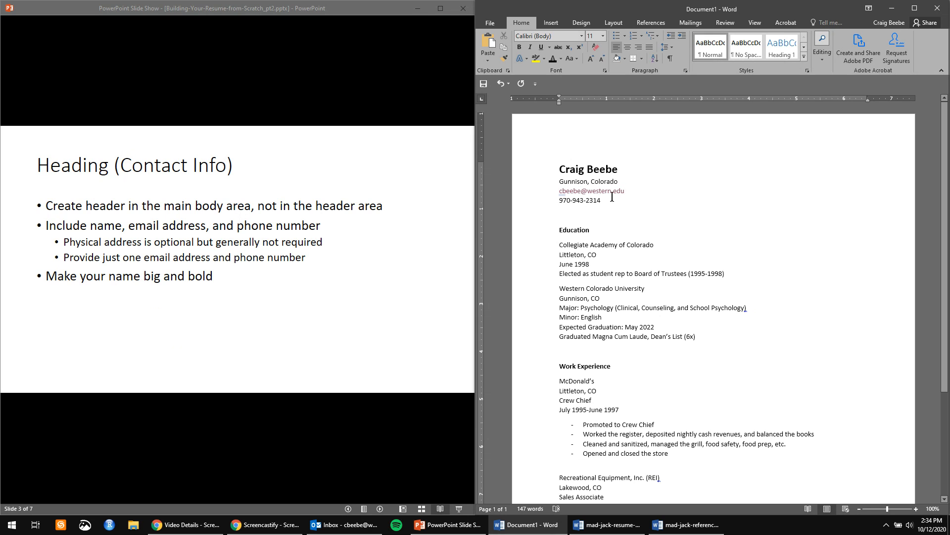
Undo the automatic hyperlink on the e-mail address, then select the three contact lines.
left_click(628, 191)
mouse_move(567, 199)
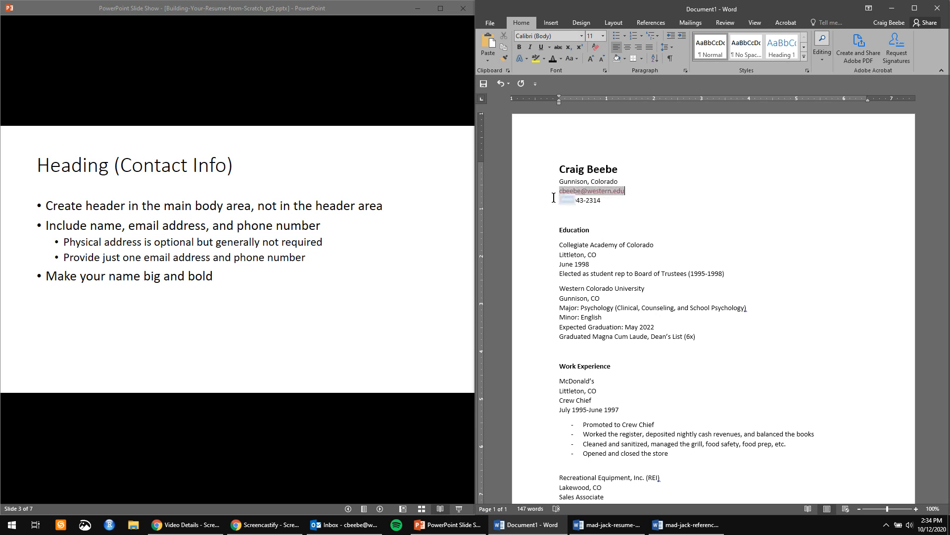
left_click(572, 201)
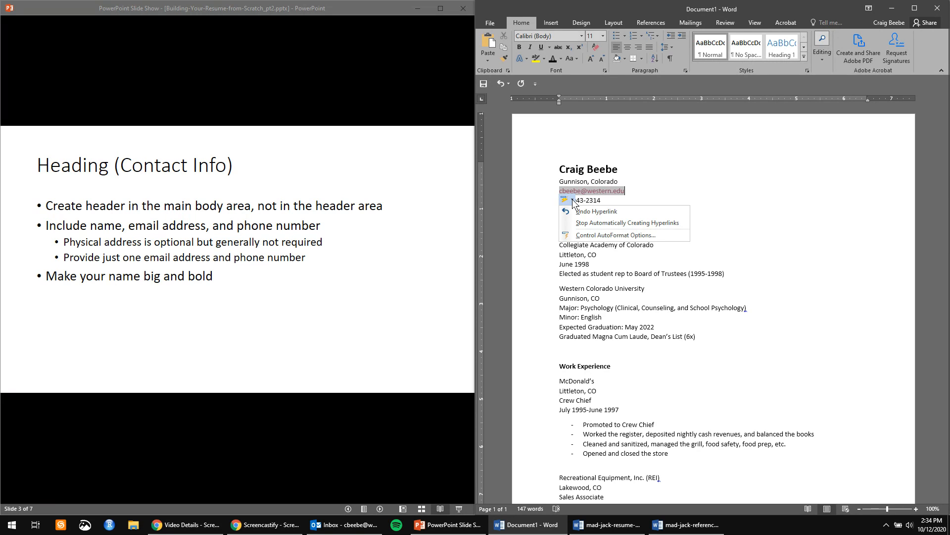
left_click(588, 212)
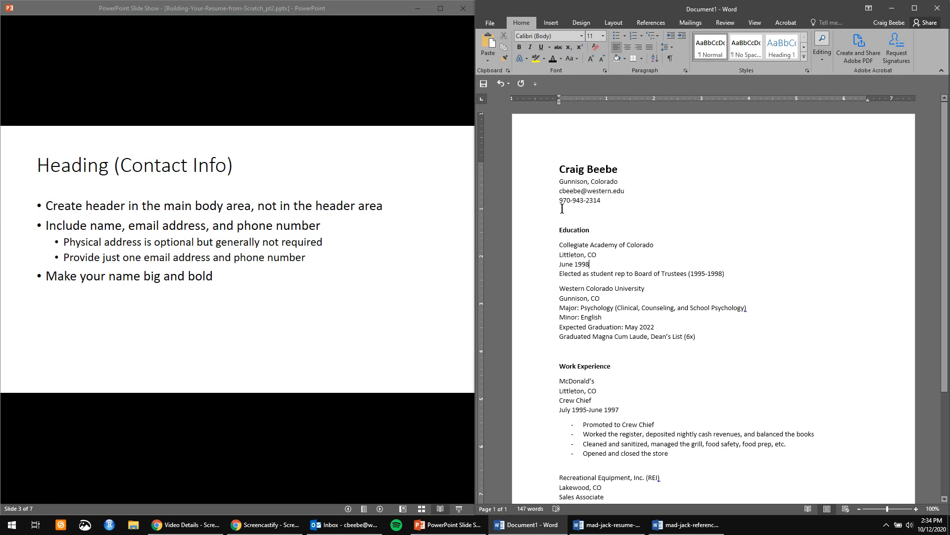
left_click_drag(602, 201, 556, 173)
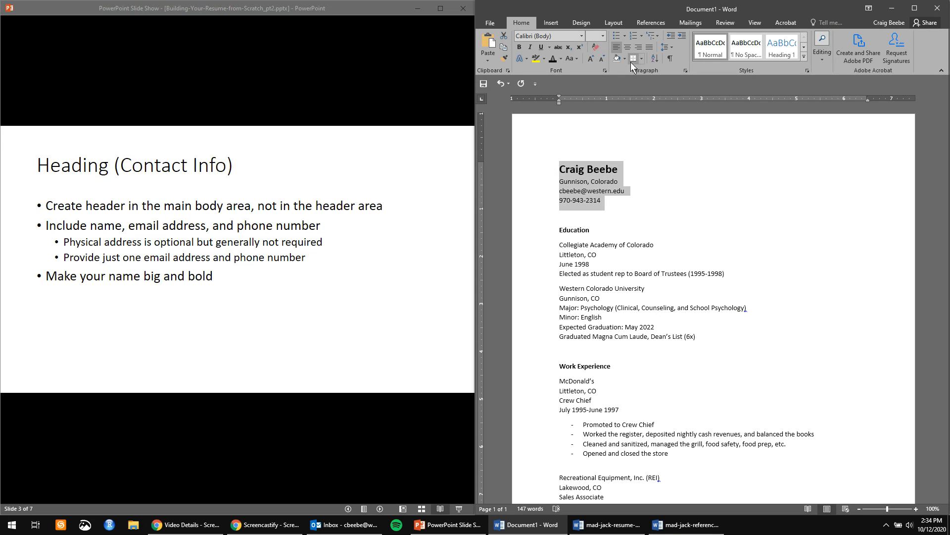
Center-align the name, city, e-mail and phone lines.
left_click(628, 47)
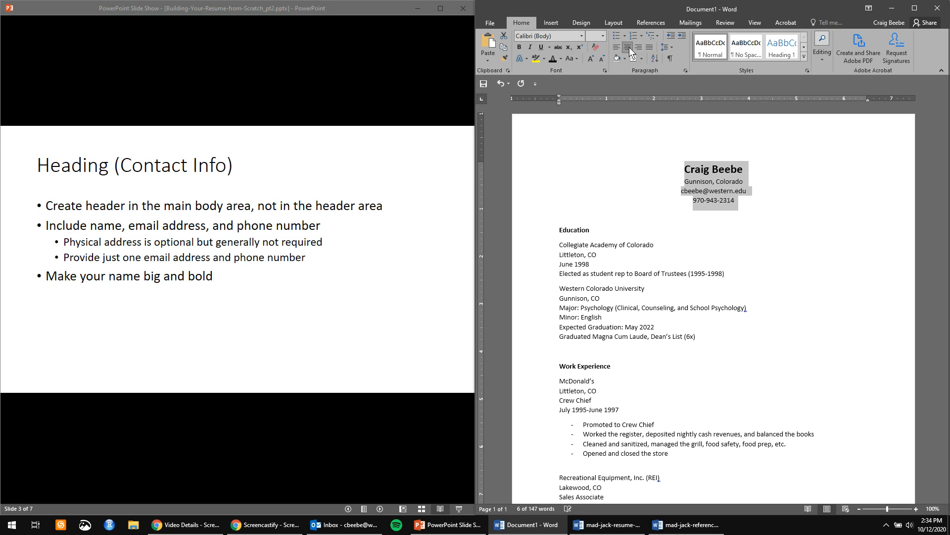
left_click(746, 211)
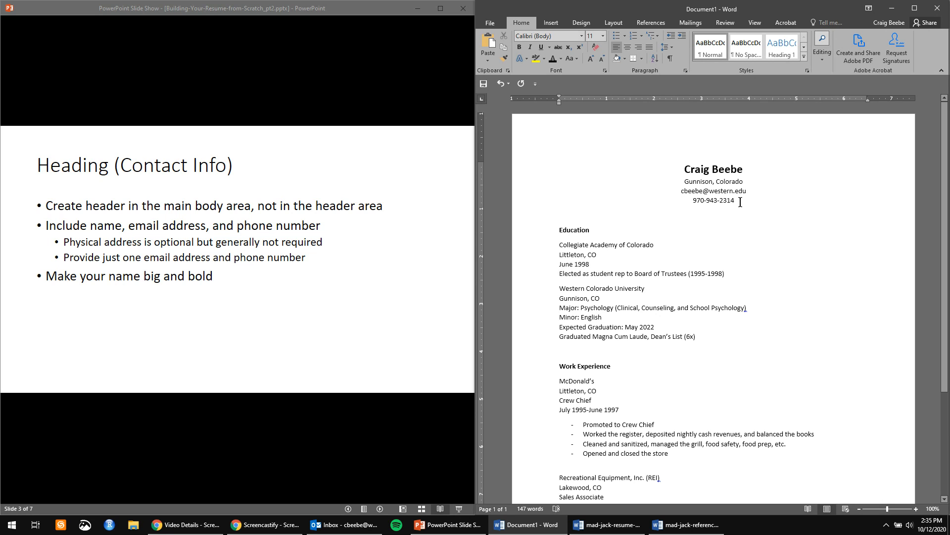
Move the phone number before Gunnison and join the contact details with '|' separators.
left_click_drag(740, 201, 676, 181)
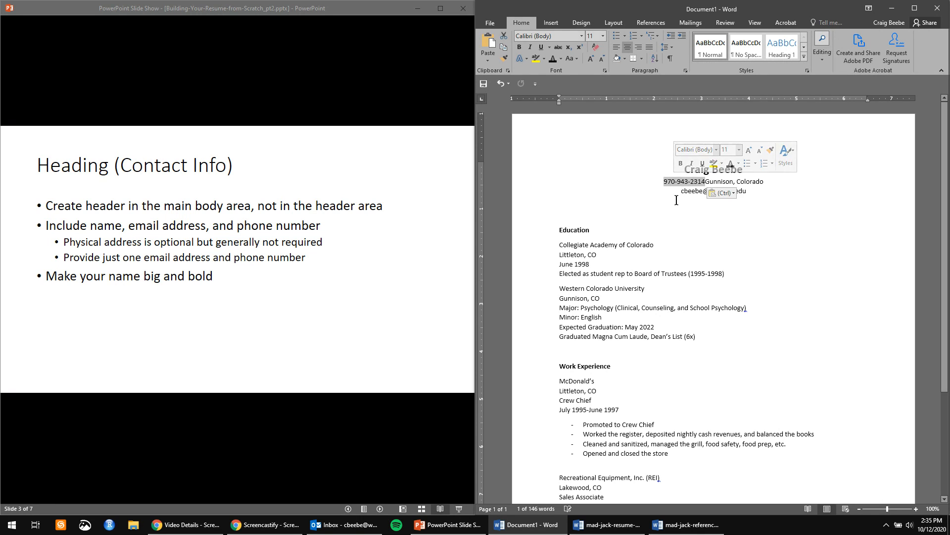
left_click(706, 182)
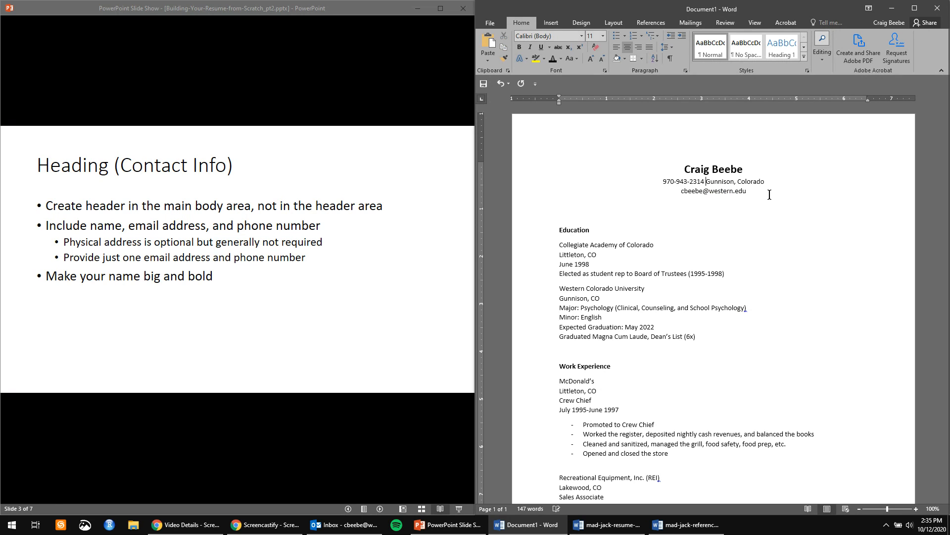
type("|")
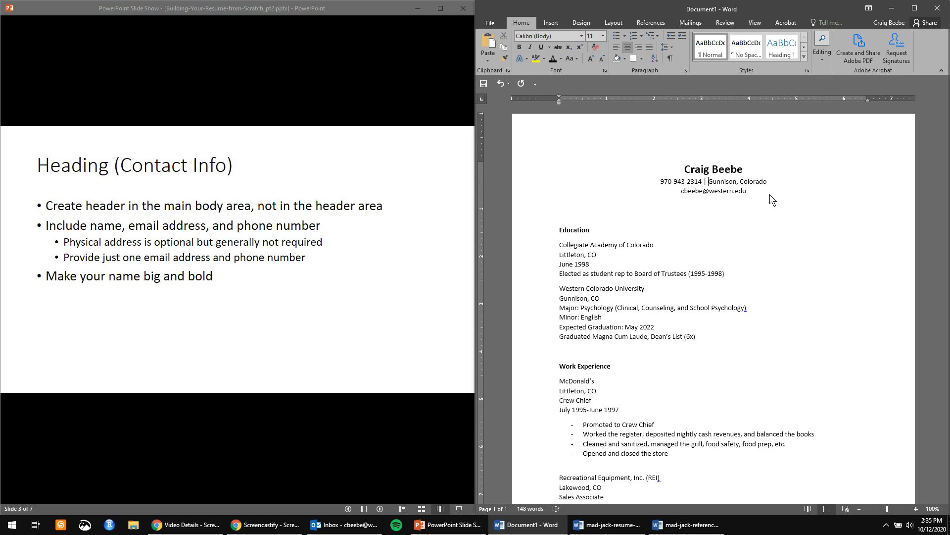
double_click(796, 185)
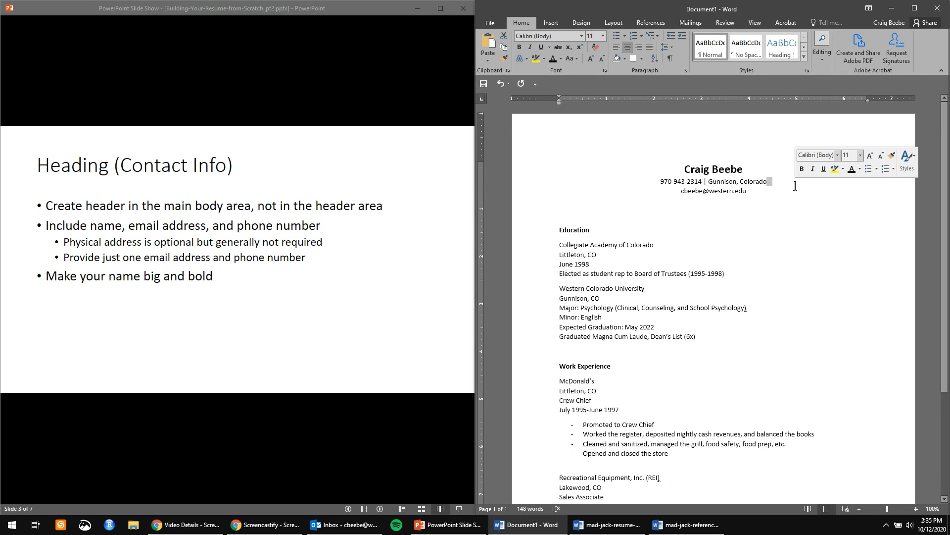
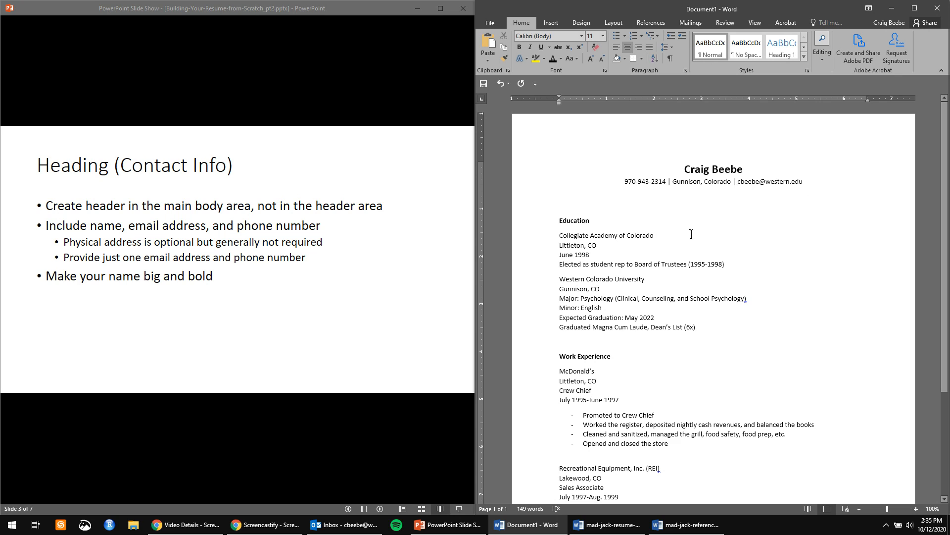
Set everything from the contact line through Work Experience to 12 pt.
left_click_drag(622, 182, 744, 430)
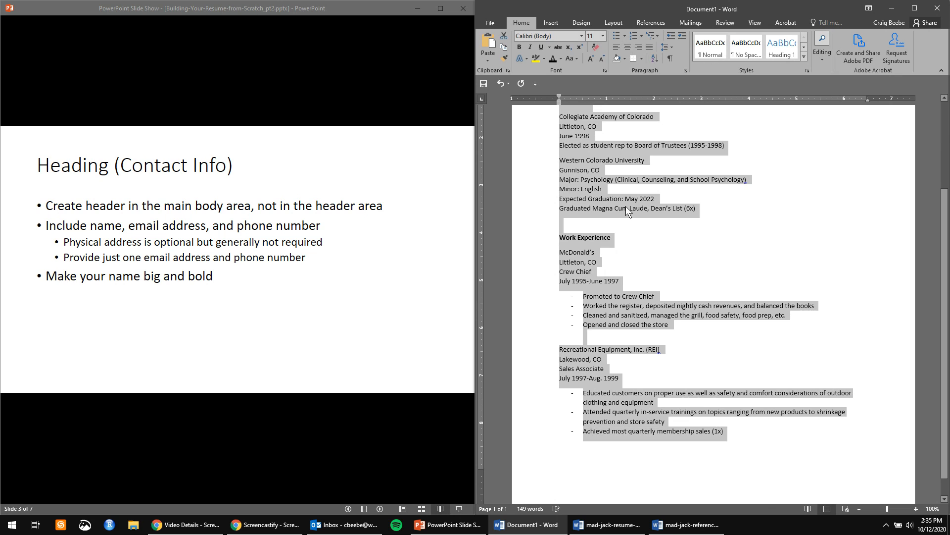
left_click(604, 36)
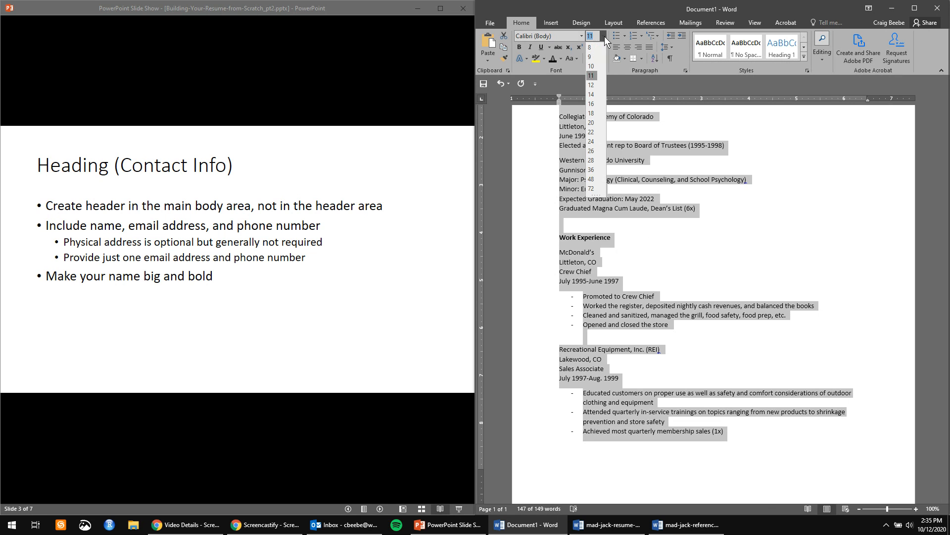
left_click(592, 85)
scroll(779, 284, "up", 3)
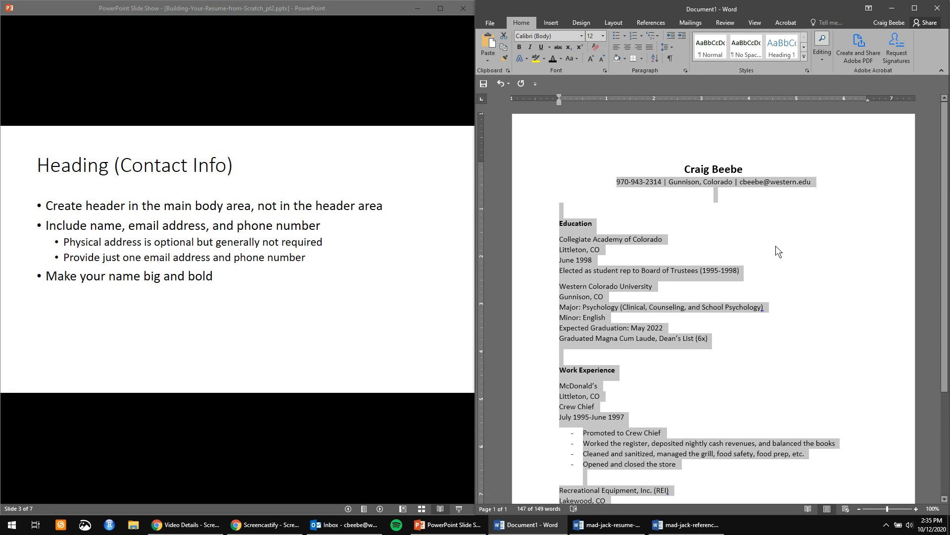
left_click(779, 239)
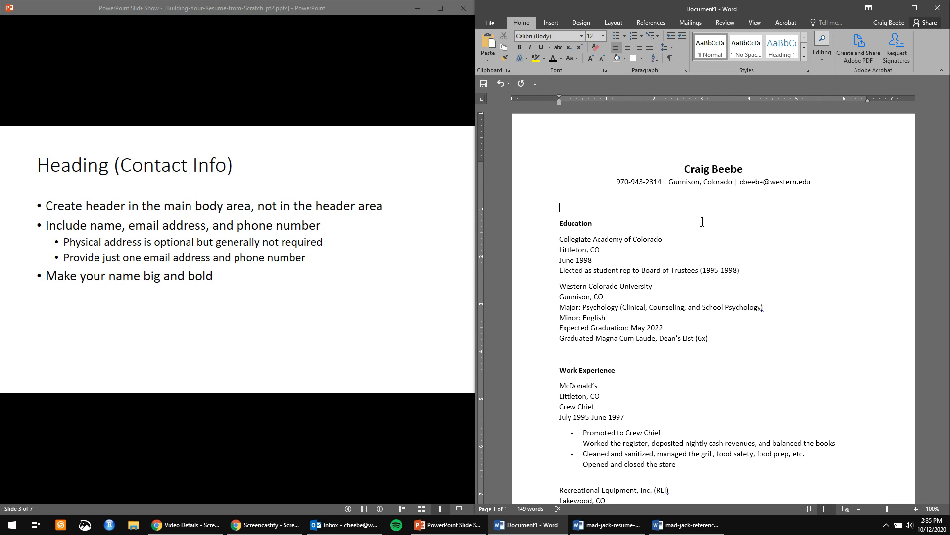
Delete the blank lines between the contact line and Education, then select the Education heading.
key("Delete")
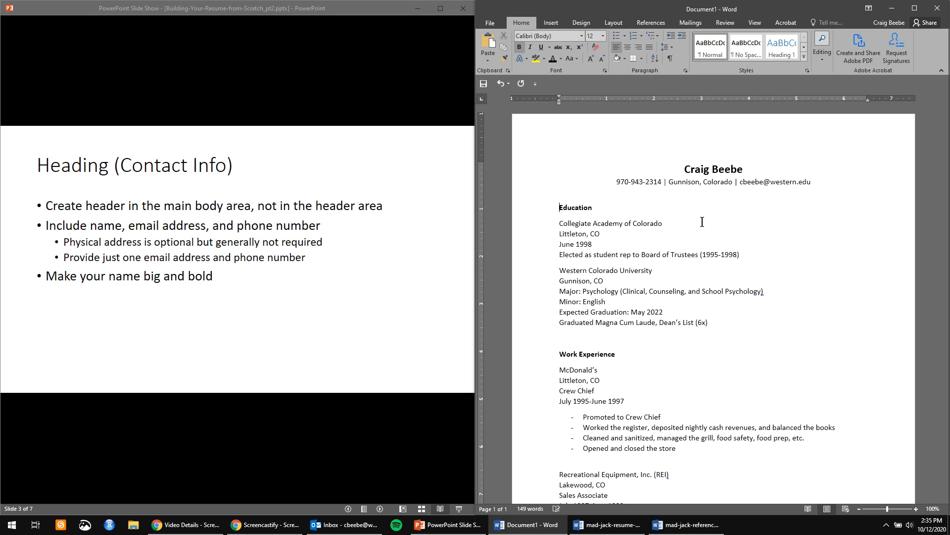
left_click(633, 193)
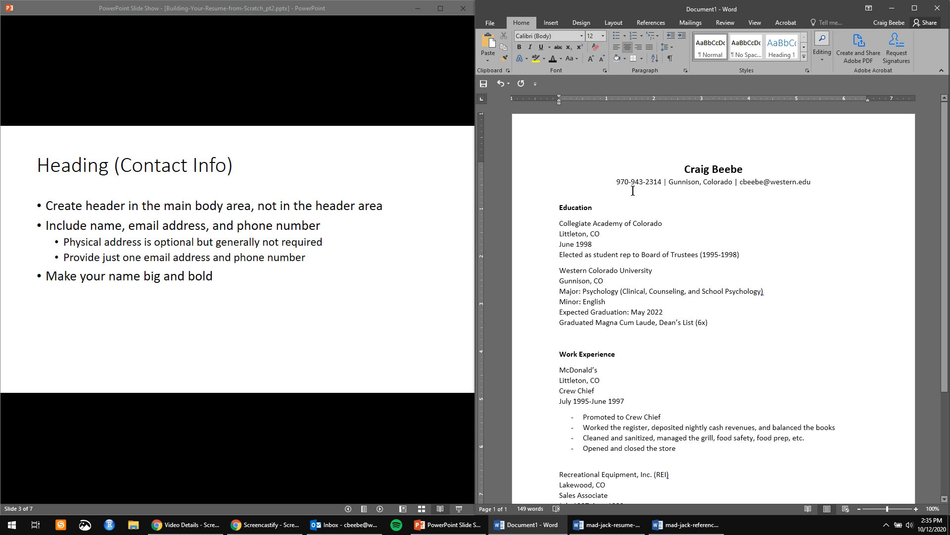
key("Delete")
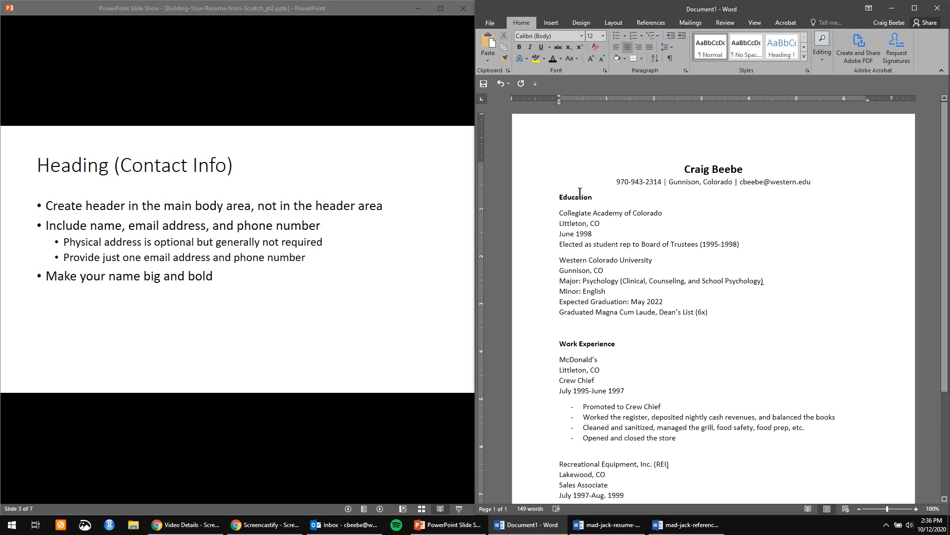
double_click(575, 197)
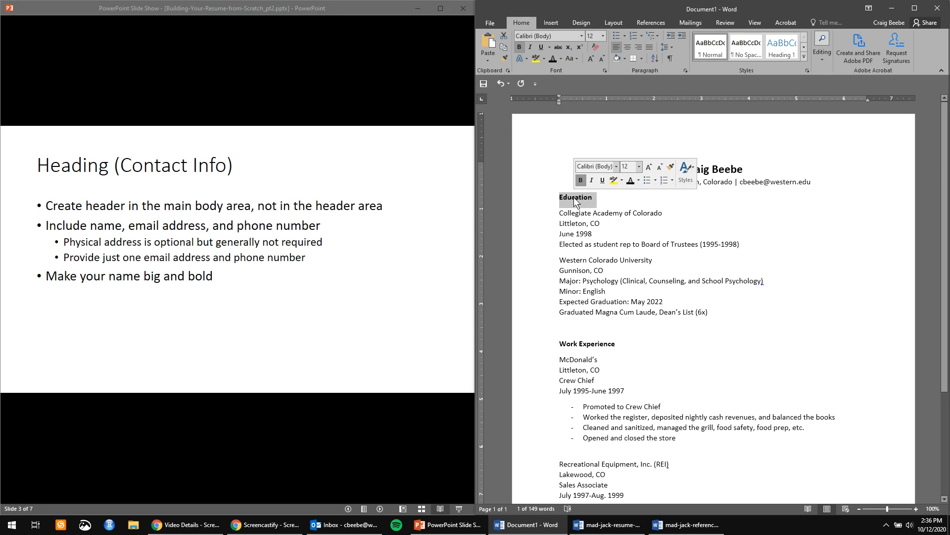
left_click(352, 235)
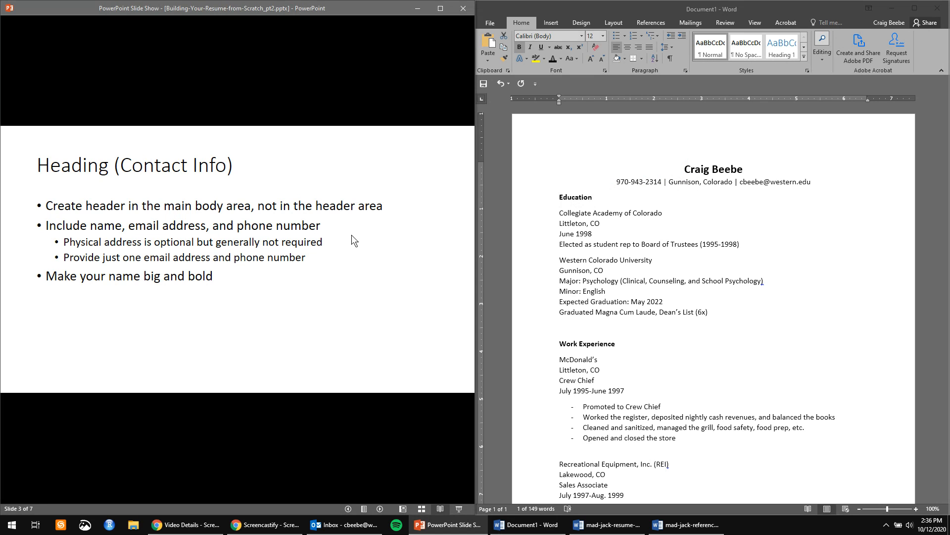
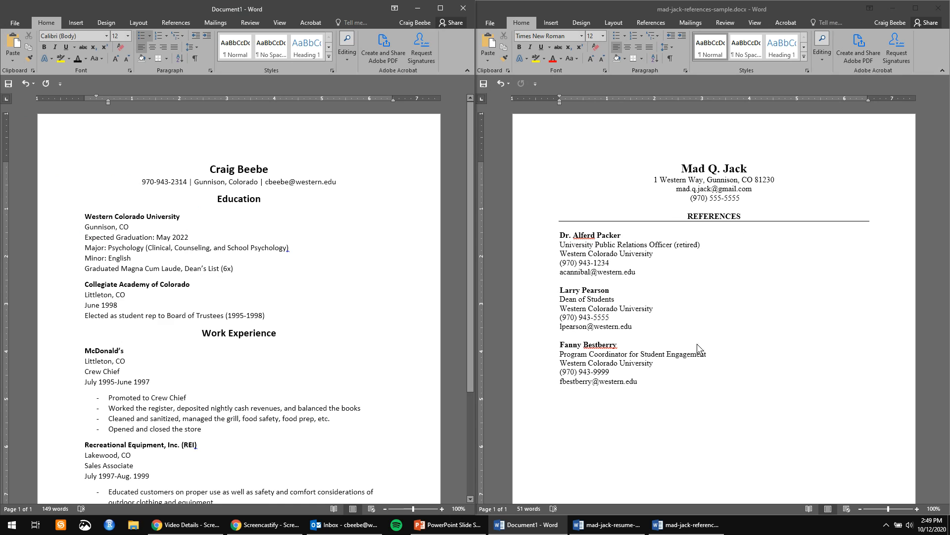
Compare the resume's Education and Work Experience headings against the references sample document.
left_click(760, 257)
left_click(591, 273)
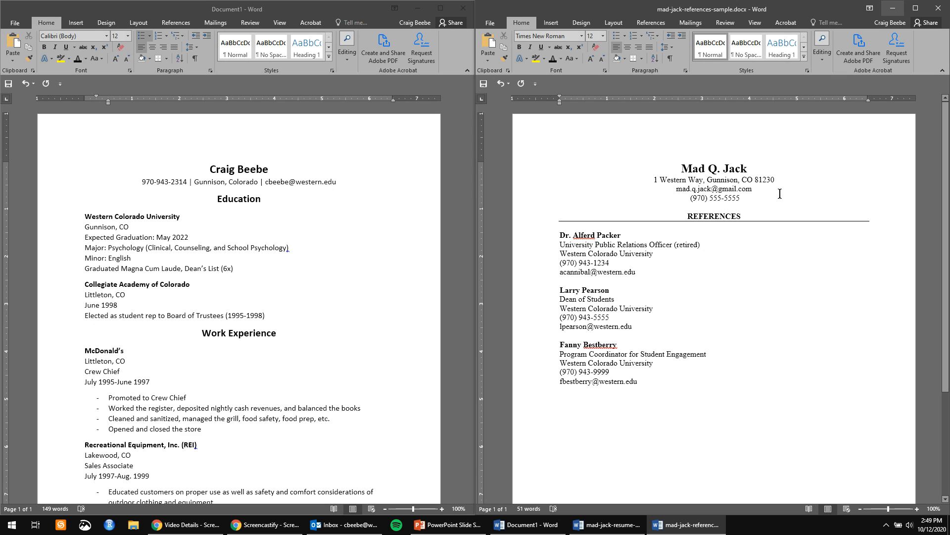
left_click(222, 203)
double_click(231, 200)
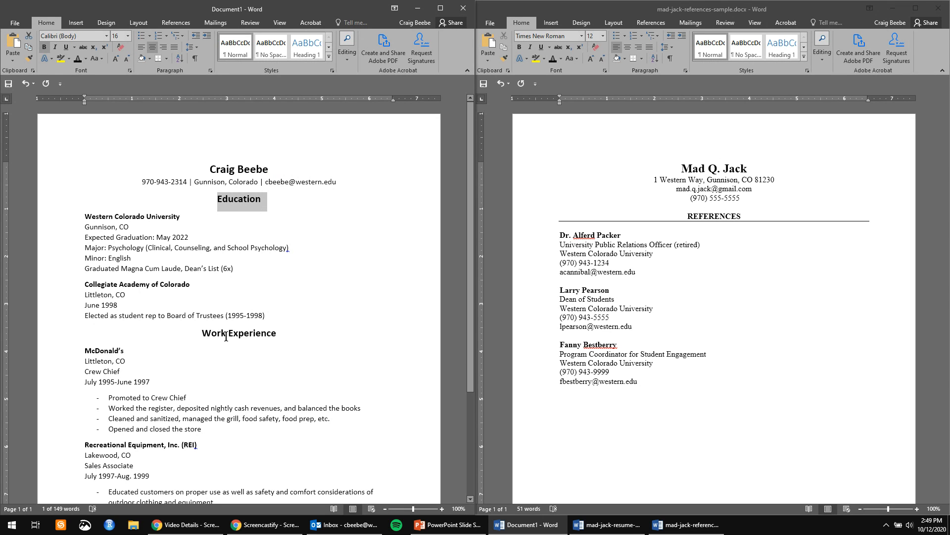
triple_click(226, 336)
left_click(728, 215)
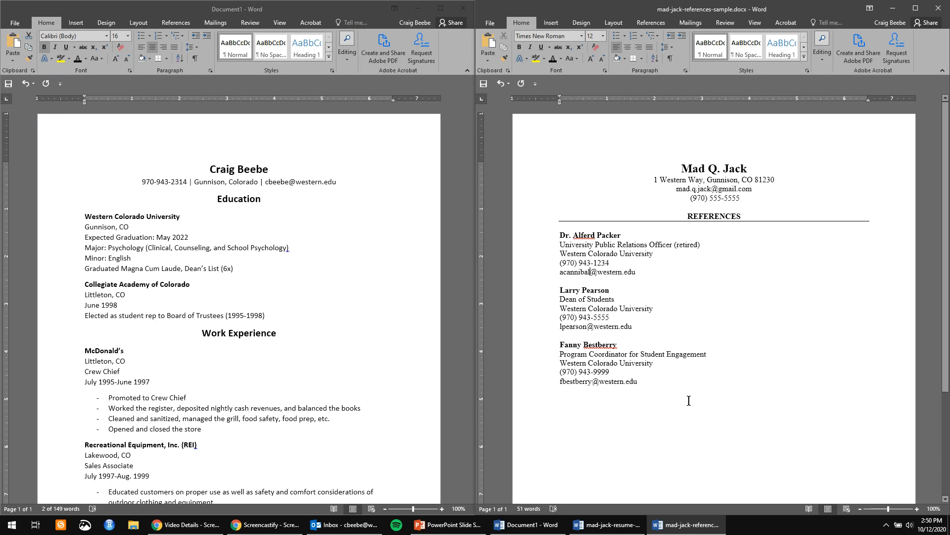
Insert the line 'Former internship supervisor' below the first reference's (retired) job title.
left_click_drag(560, 234, 673, 246)
left_click(572, 247)
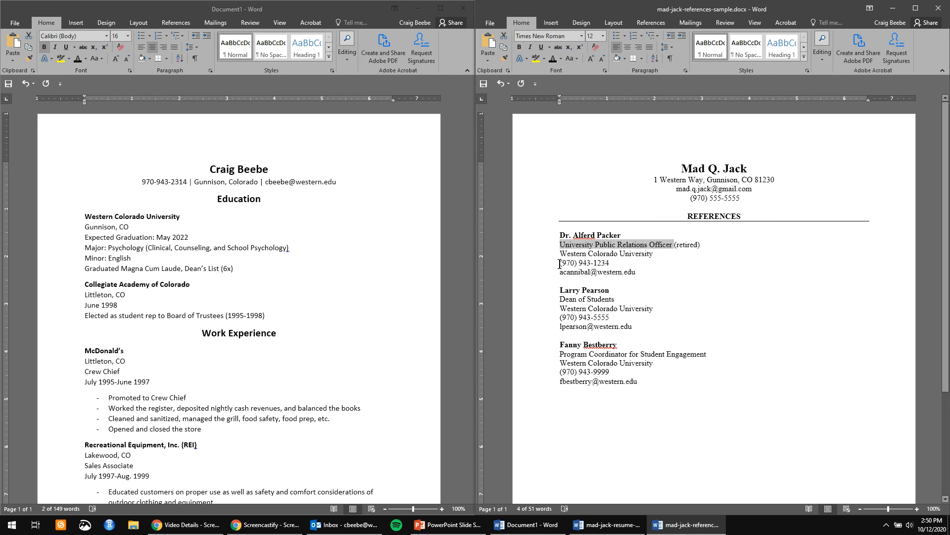
left_click(642, 274)
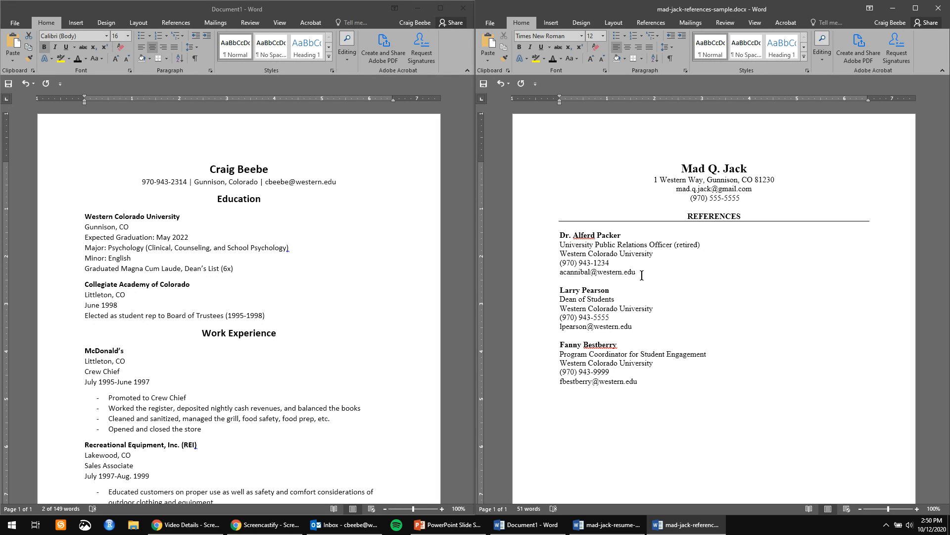
left_click(712, 246)
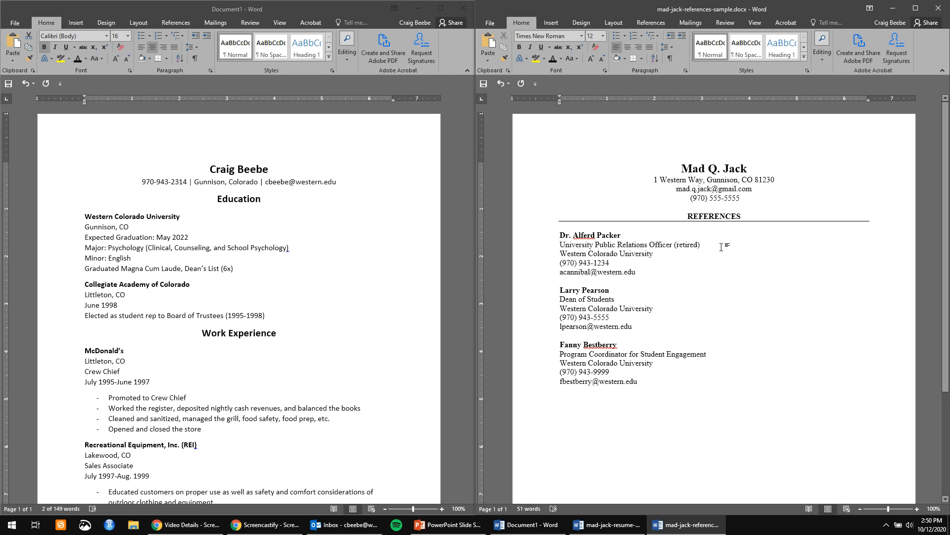
key("Return")
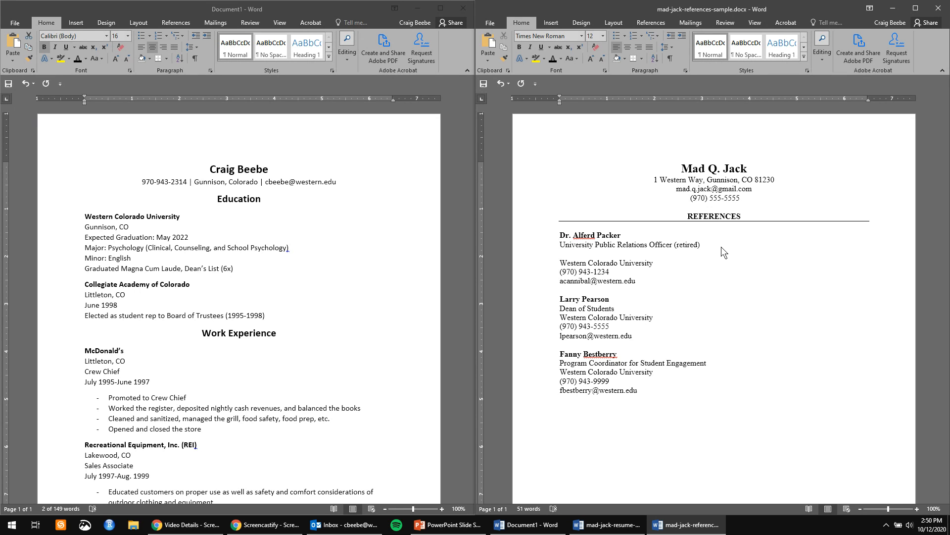
type("Former internship supervisor")
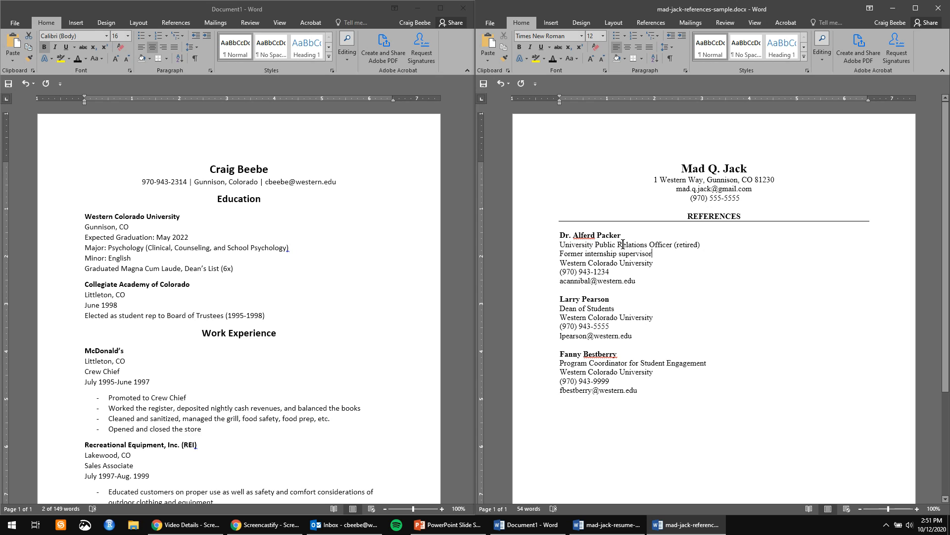
left_click(698, 246)
Make the name at the top of the resume 24 pt.
left_click(249, 170)
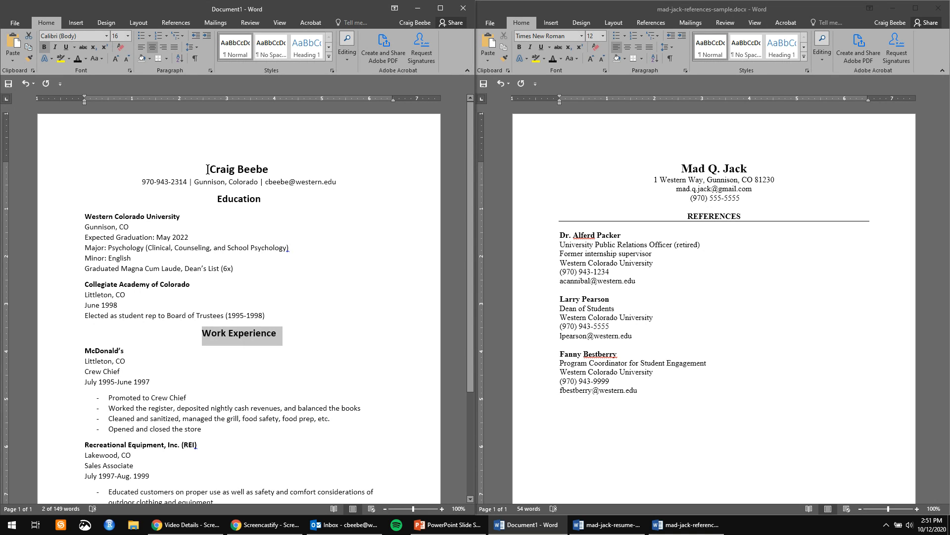
left_click(234, 169)
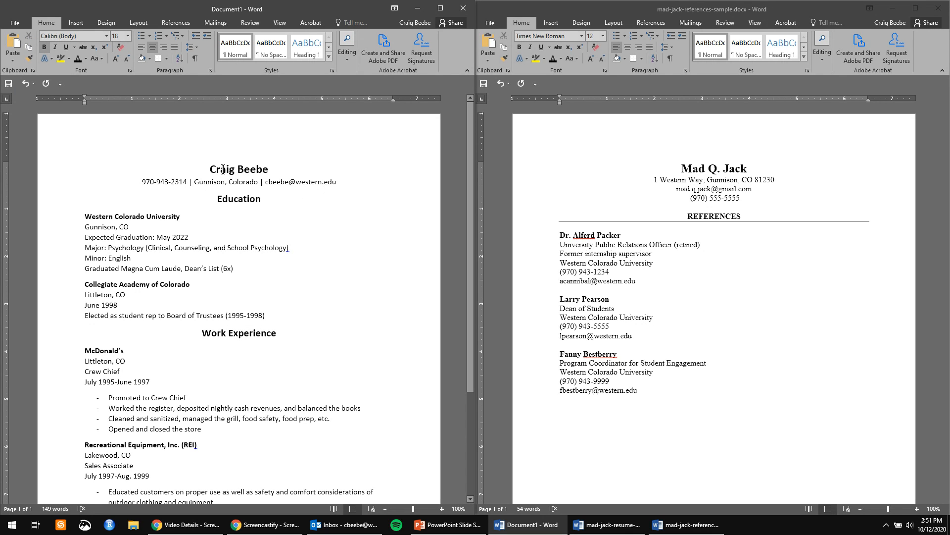
left_click_drag(270, 170, 206, 168)
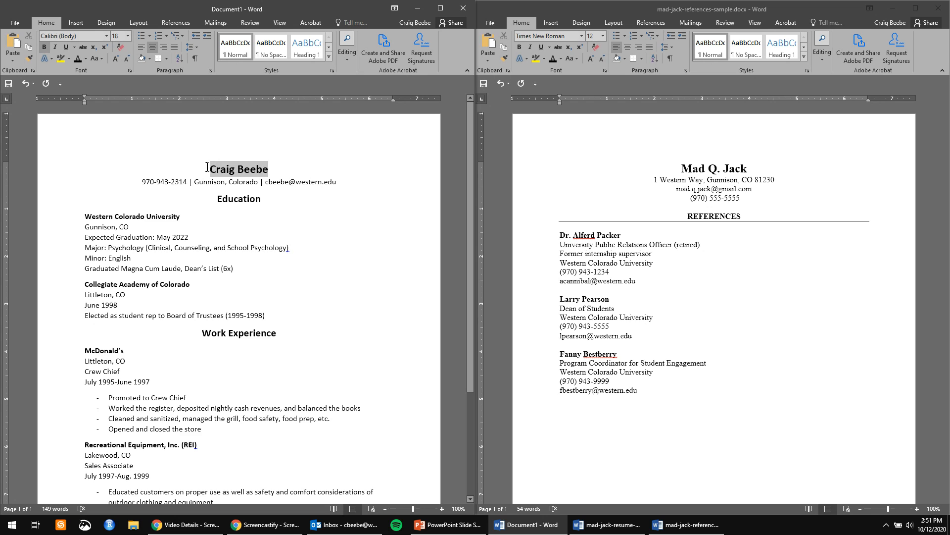
left_click(127, 36)
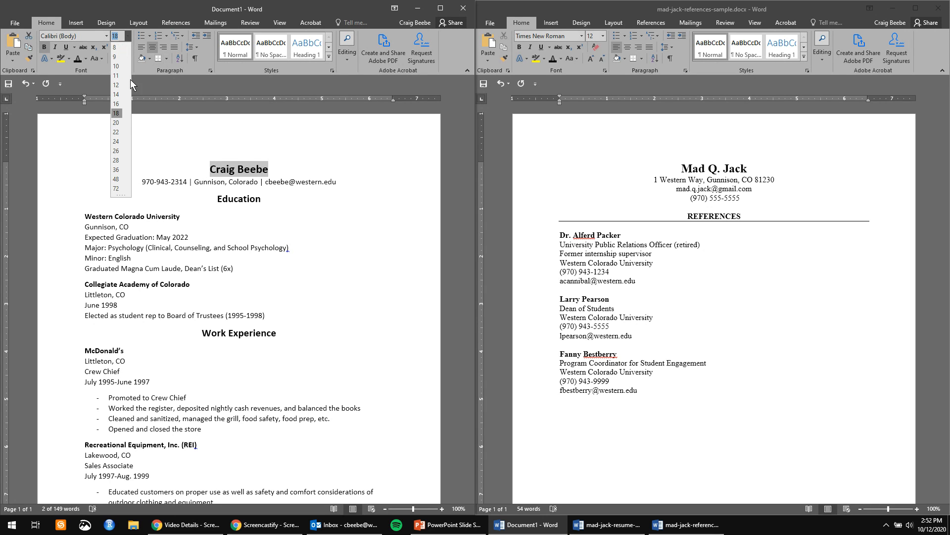
left_click(115, 141)
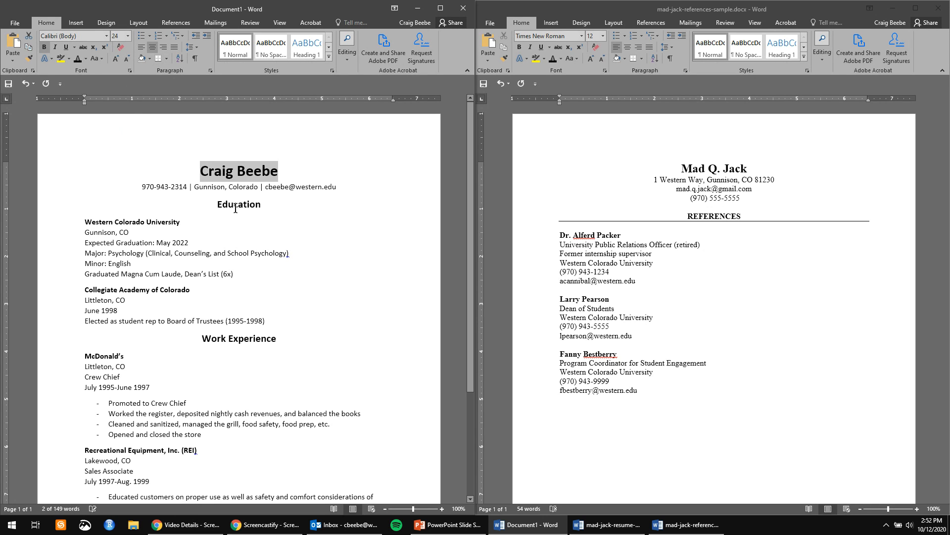
left_click(278, 232)
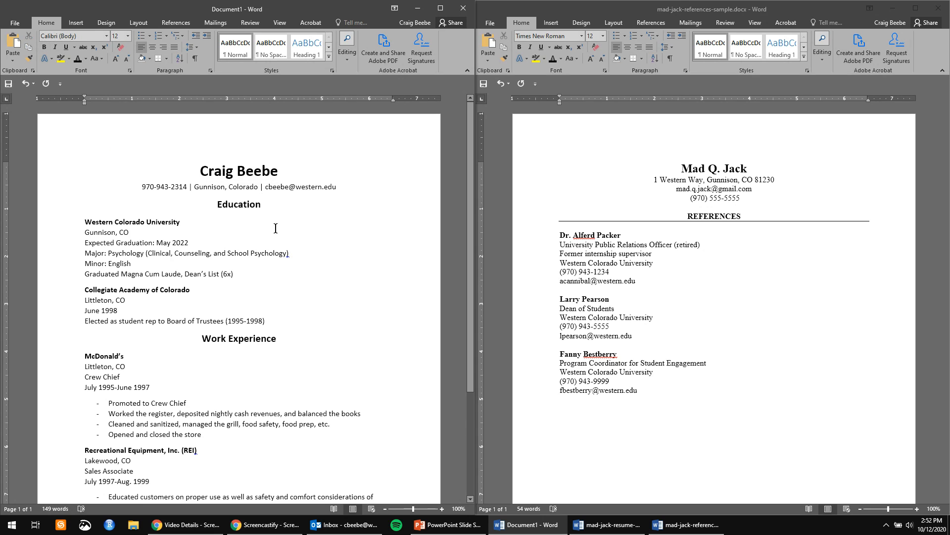
Paste the resume's name and contact line over the references page's header block.
left_click_drag(337, 188, 166, 168)
key("ctrl+c")
left_click(727, 171)
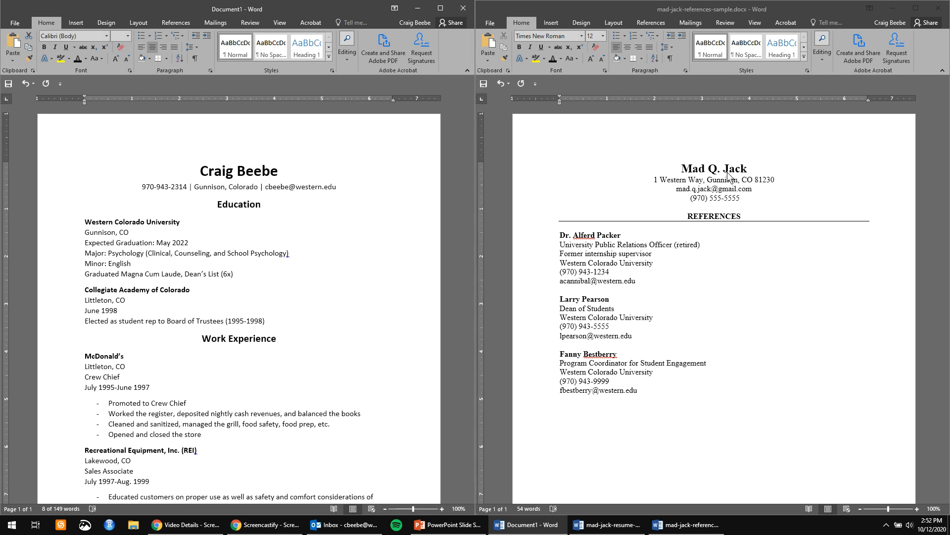
left_click_drag(746, 201, 657, 161)
key("ctrl+v")
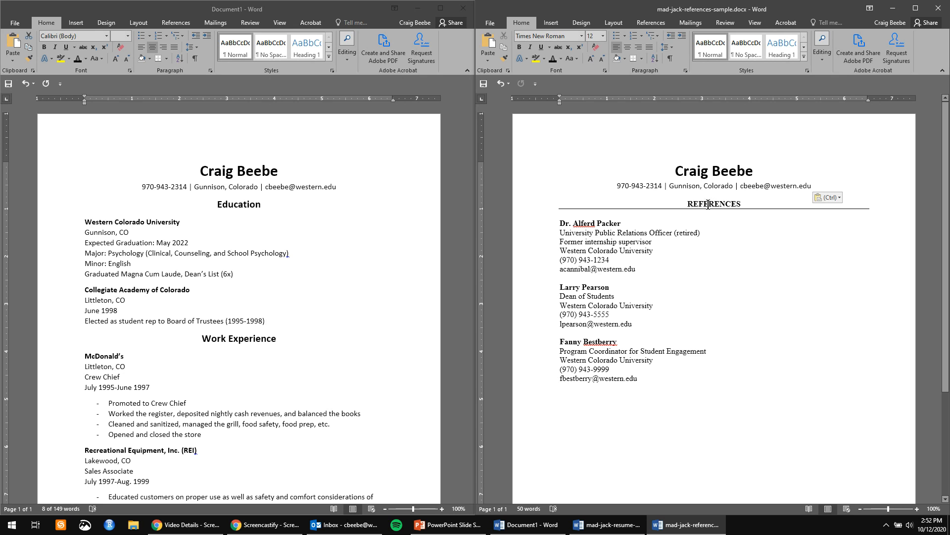
Select the resume's Education heading to copy its formatting.
double_click(243, 208)
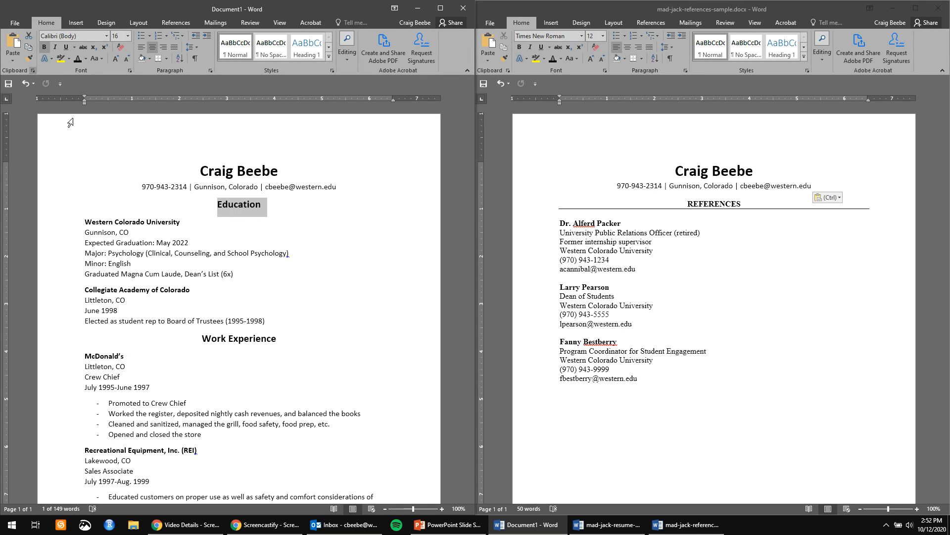
Format-paint the Education heading's style onto the REFERENCES heading.
left_click(29, 59)
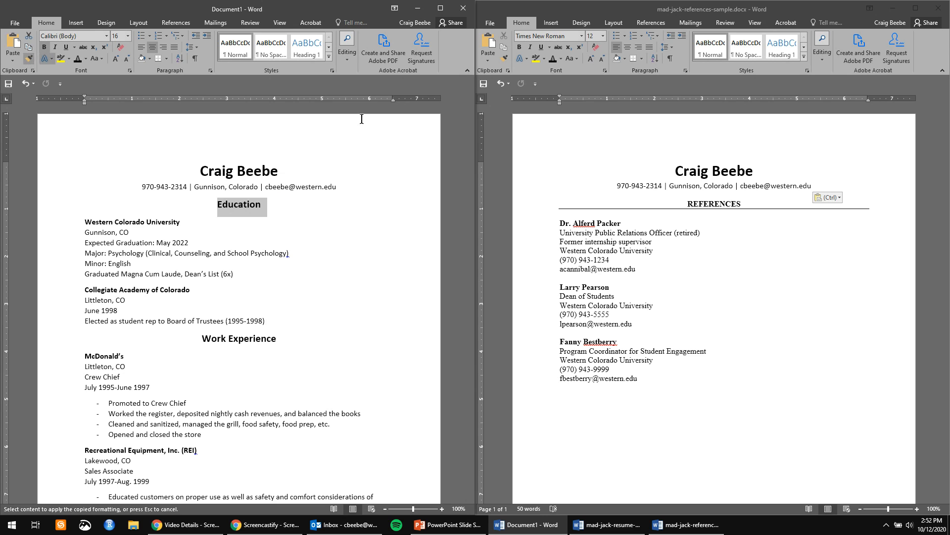
left_click(732, 207)
left_click_drag(736, 204, 695, 205)
left_click(765, 233)
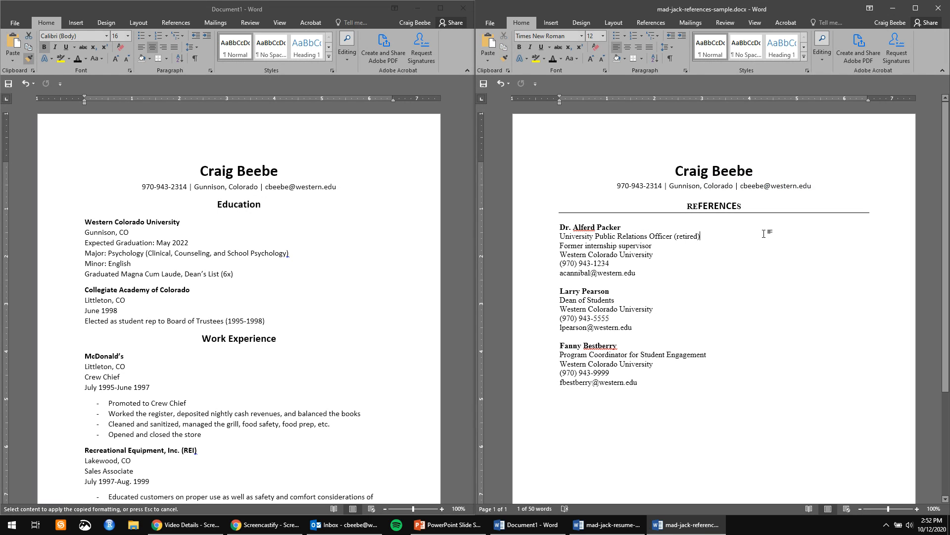
Set the whole REFERENCES heading to Calibri, 16 pt.
left_click_drag(821, 209, 642, 204)
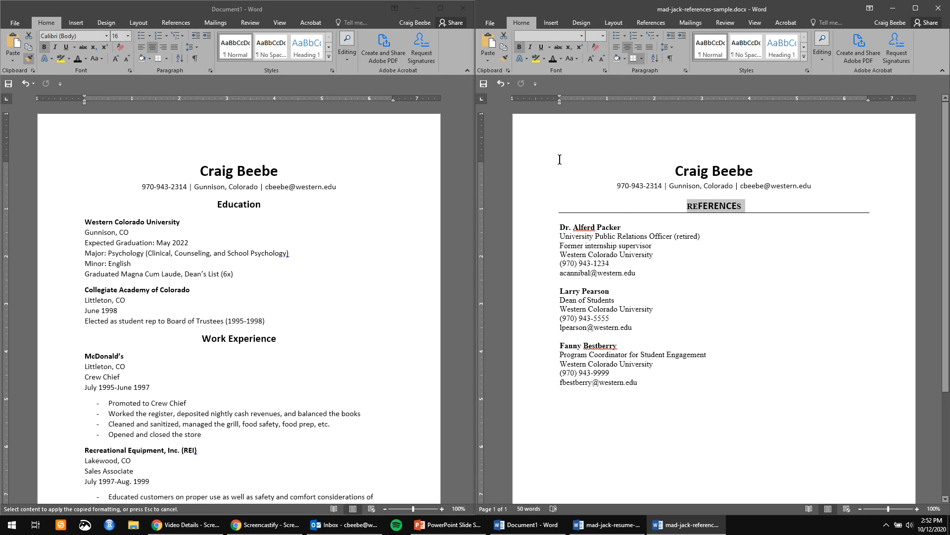
left_click(581, 37)
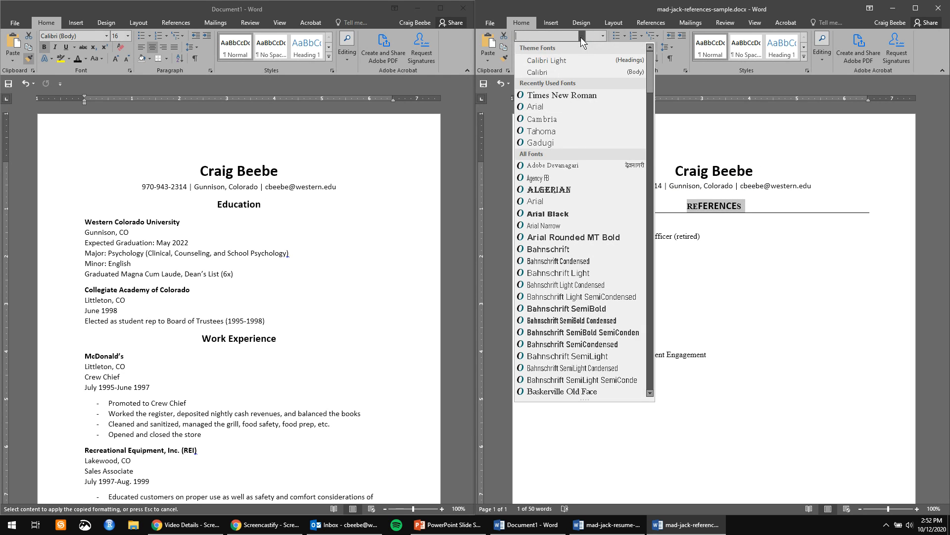
left_click(552, 69)
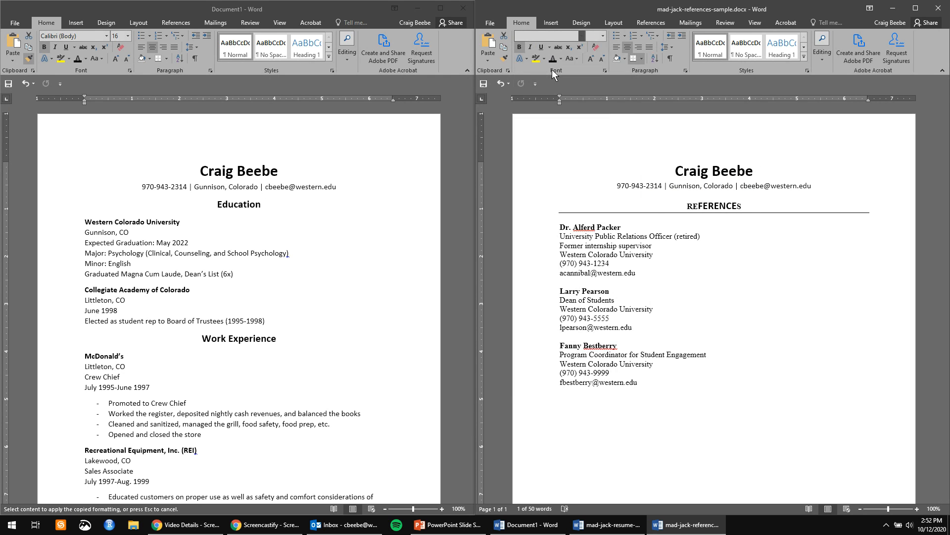
left_click(602, 37)
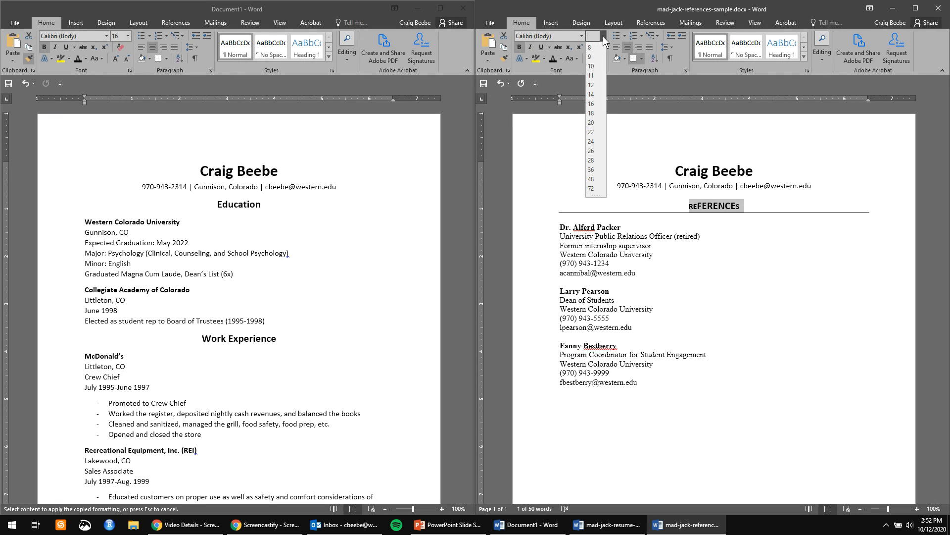
left_click(593, 103)
Retype the heading as 'References'.
left_click(225, 204)
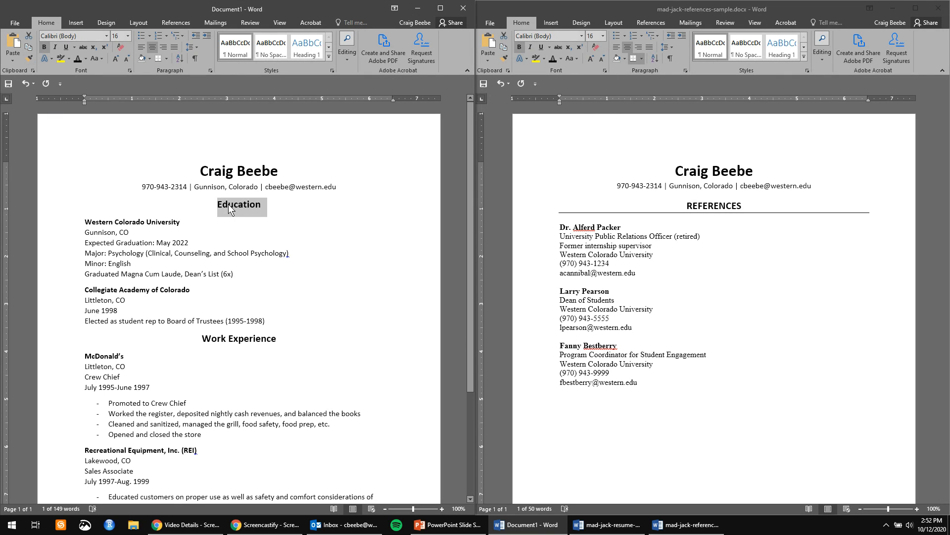
double_click(702, 205)
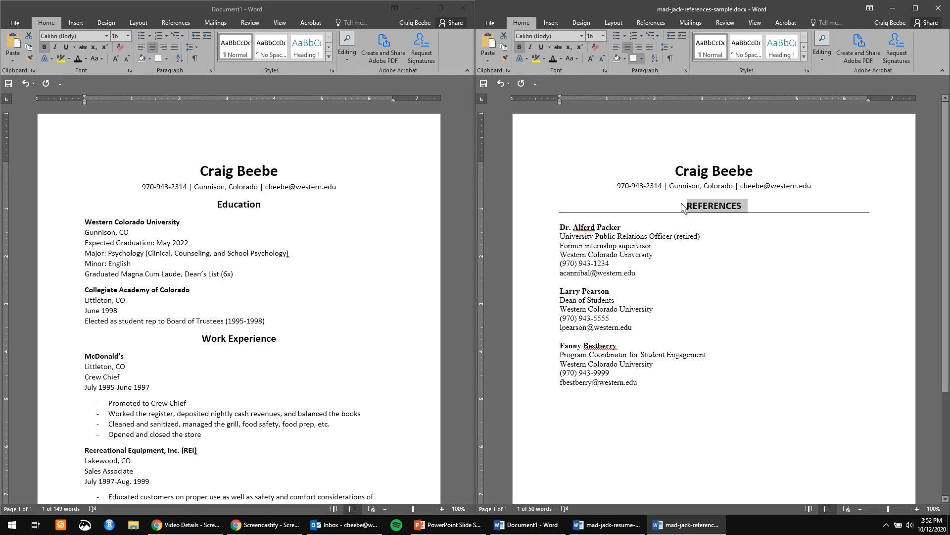
double_click(715, 205)
type("References")
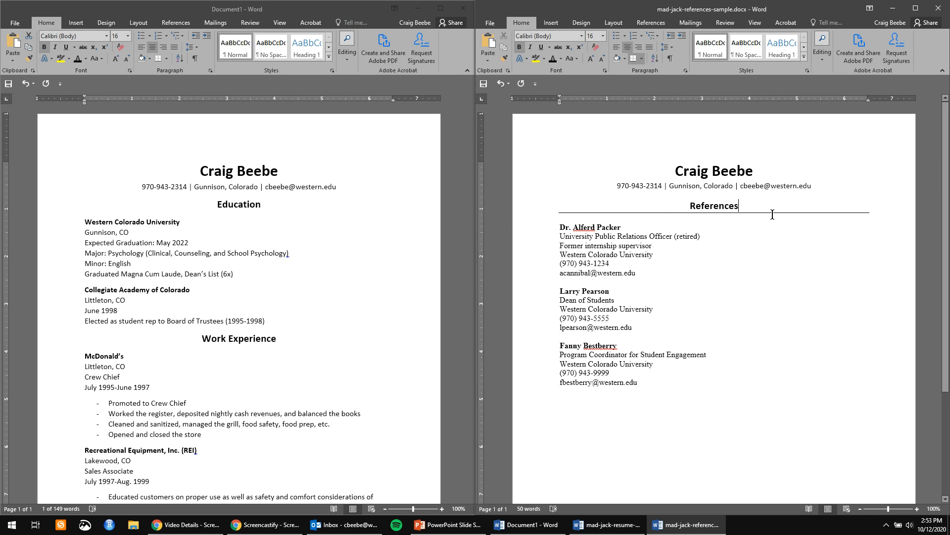
Add bottom borders under the resume's Education and Work Experience headings.
left_click(261, 207)
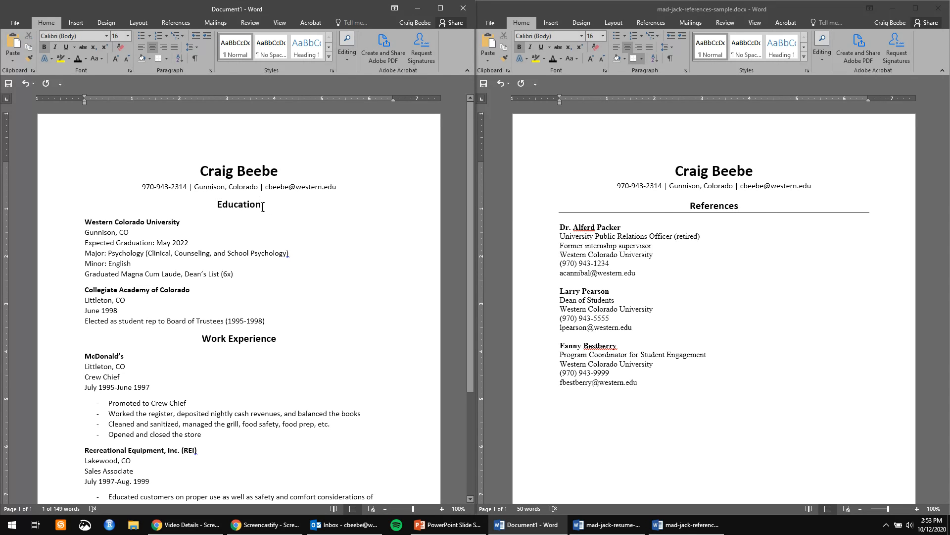
left_click(756, 207)
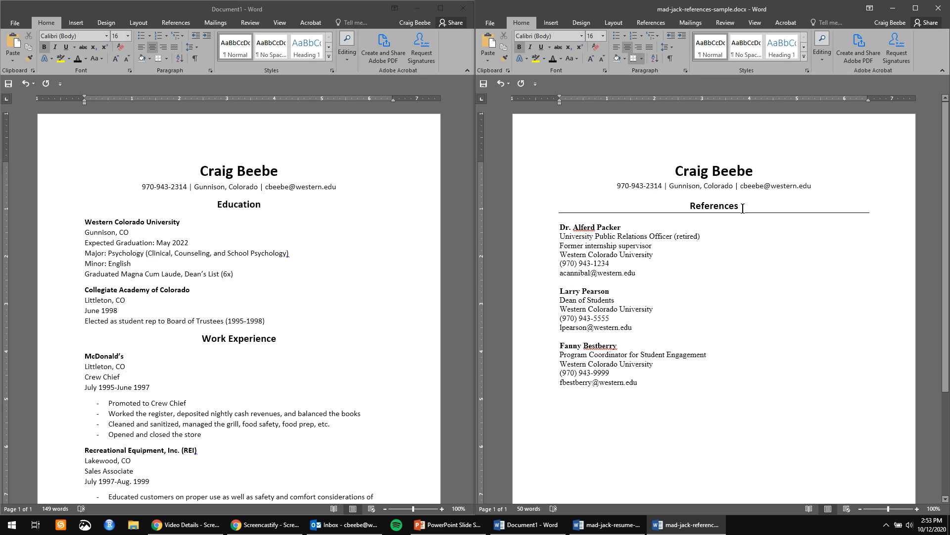
left_click(272, 207)
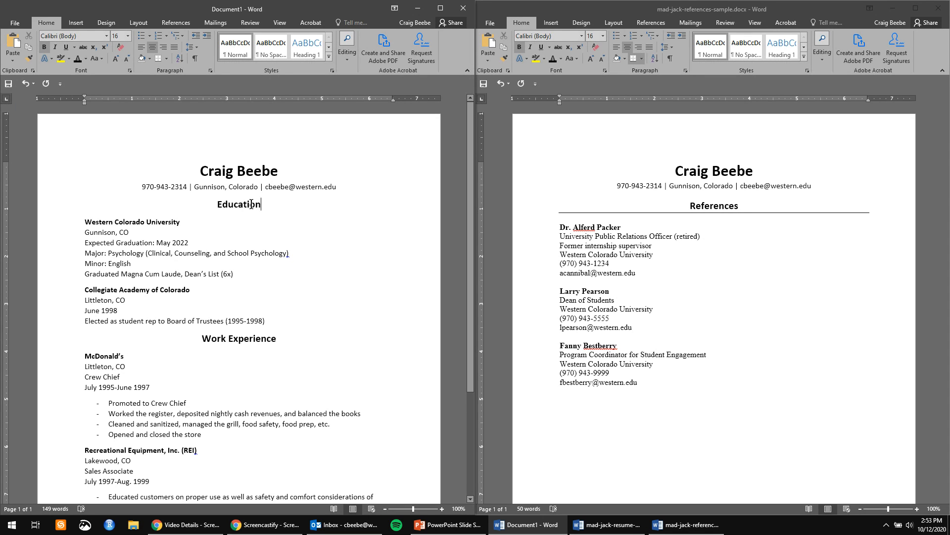
left_click(166, 59)
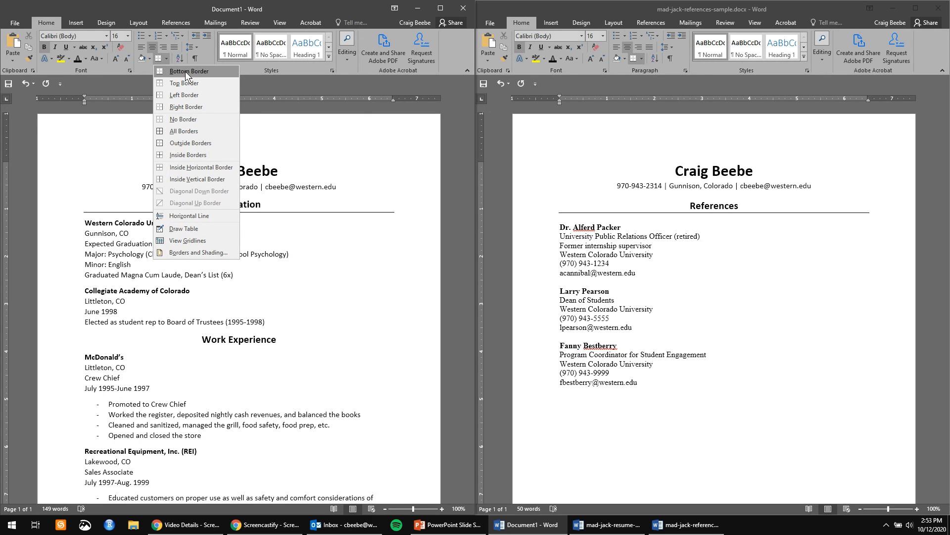
left_click(185, 71)
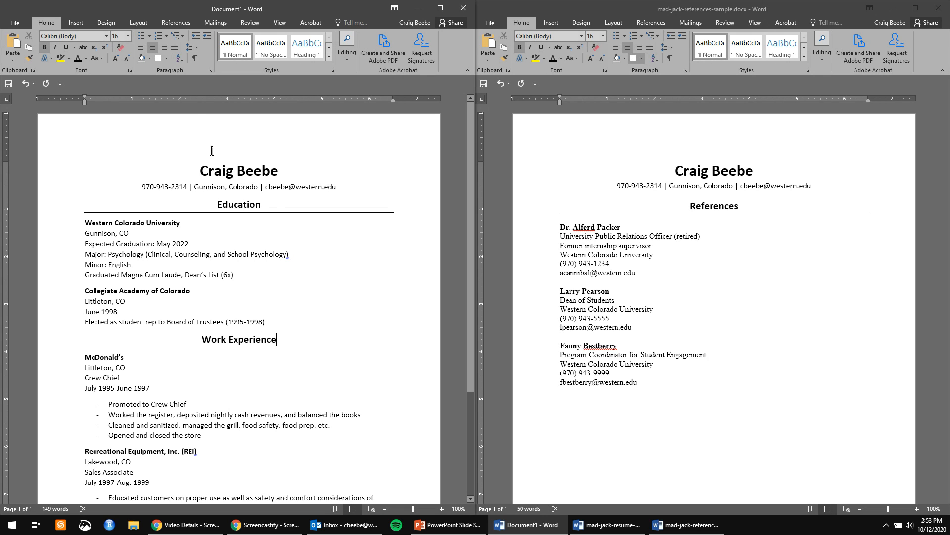
left_click(159, 57)
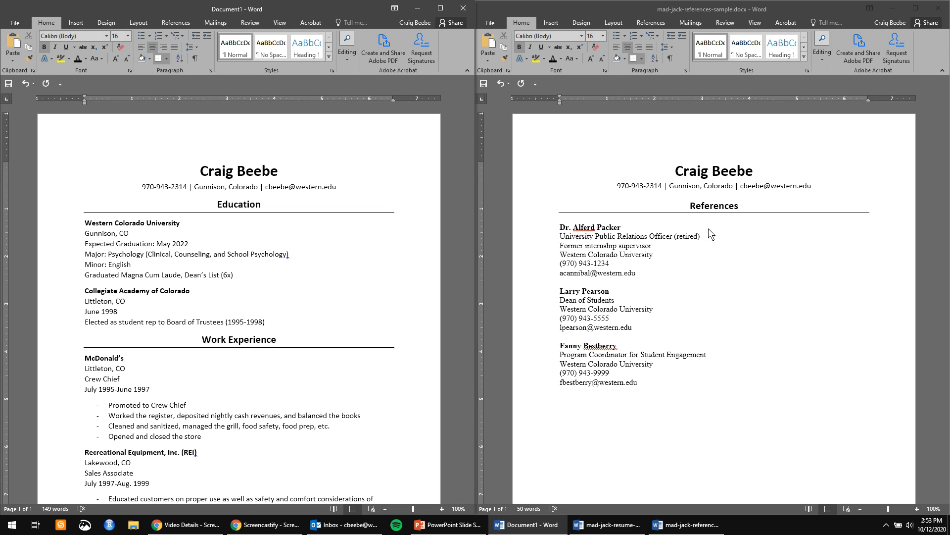
Compare the font of the reference entries with the resume's body text.
left_click(578, 248)
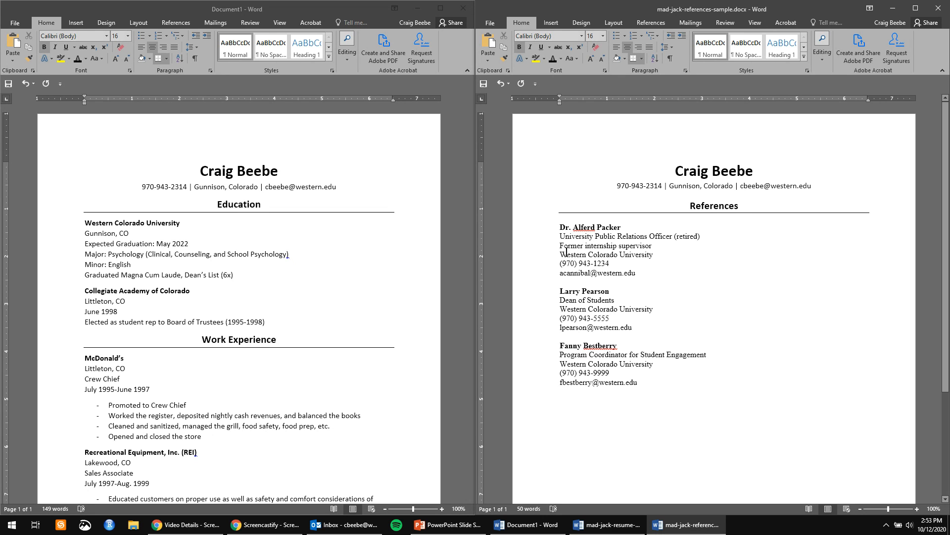
double_click(593, 246)
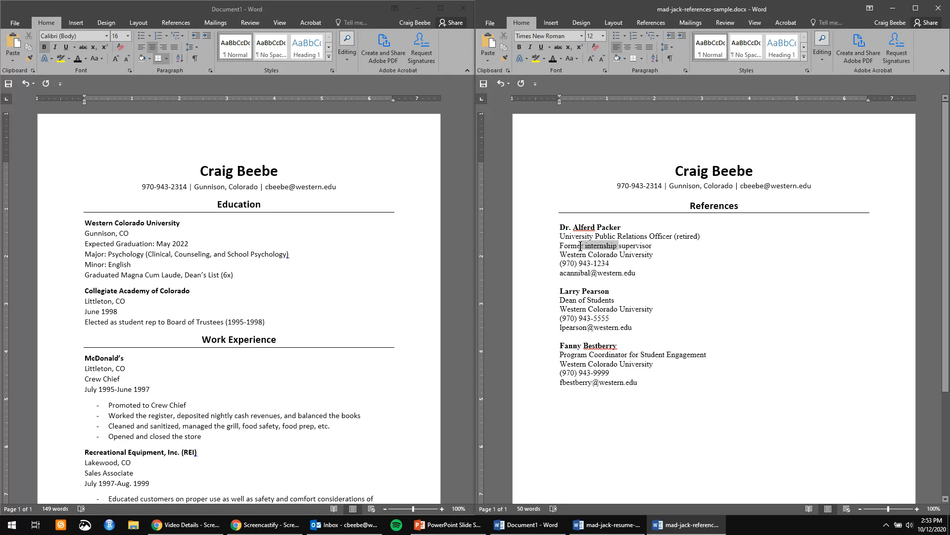
left_click(128, 247)
double_click(128, 246)
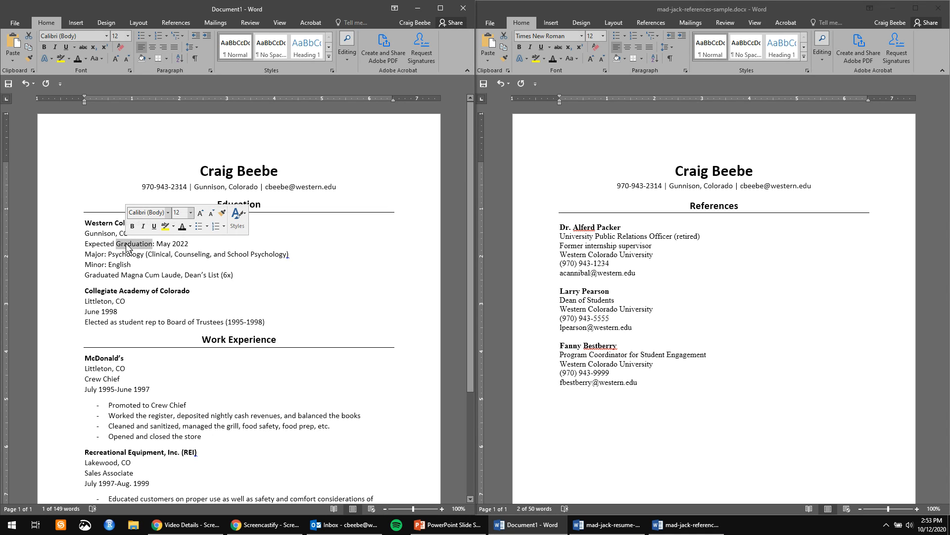
double_click(601, 246)
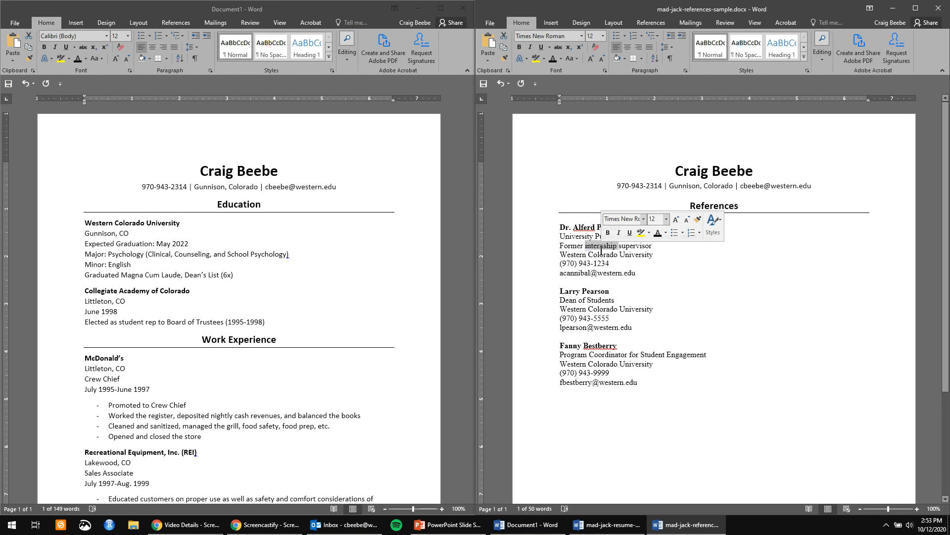
Set all three reference entries in Calibri.
left_click_drag(656, 408, 518, 223)
left_click(582, 36)
key("Escape")
left_click(773, 444)
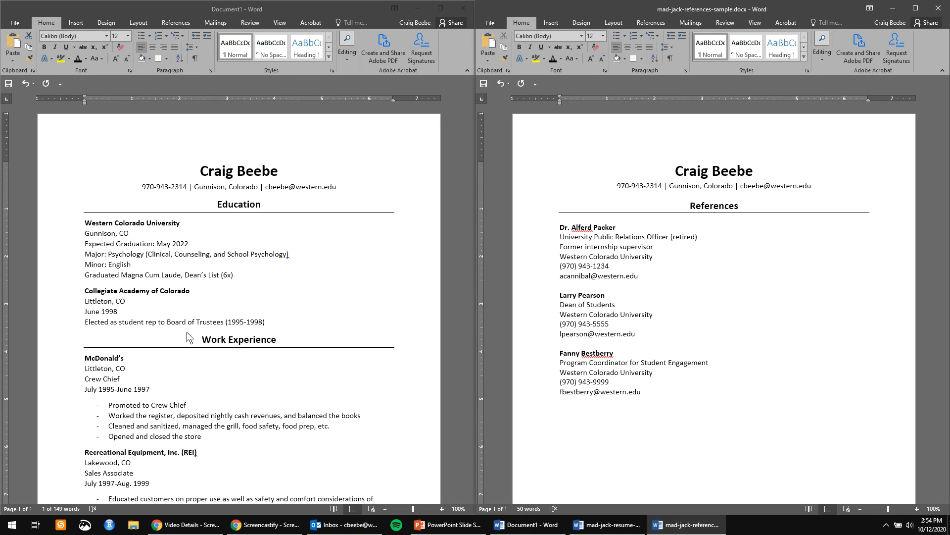
scroll(187, 344, "down", 5)
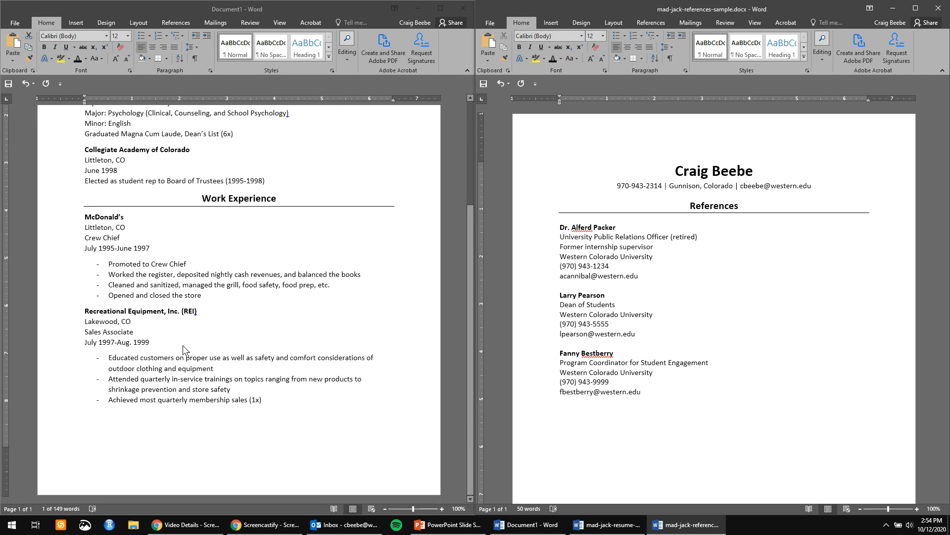
scroll(181, 350, "up", 5)
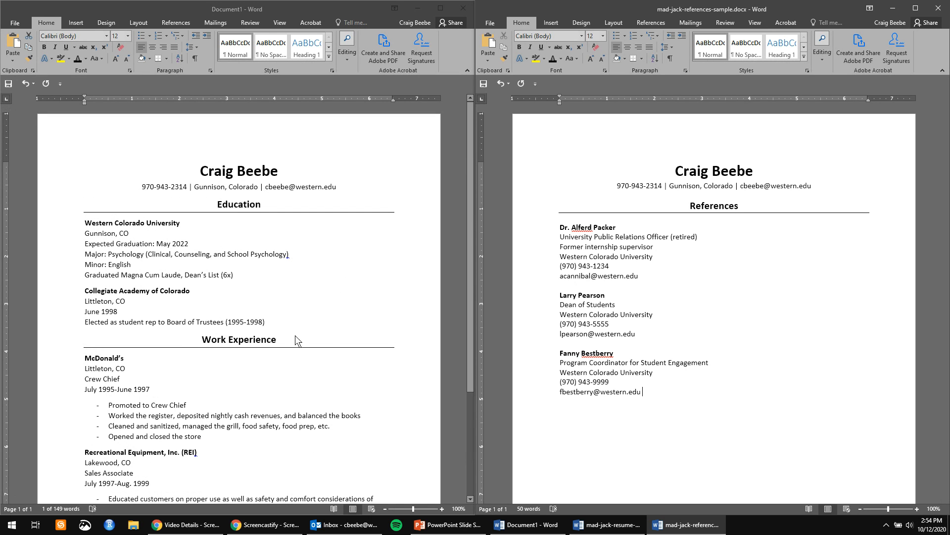
Set the entire references page in Times New Roman.
double_click(567, 284)
key("ctrl+a")
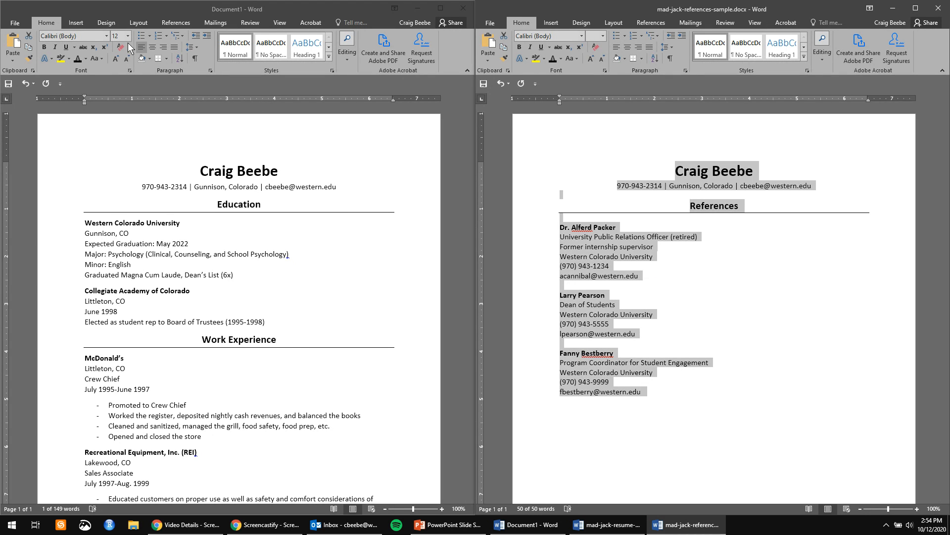
left_click(107, 36)
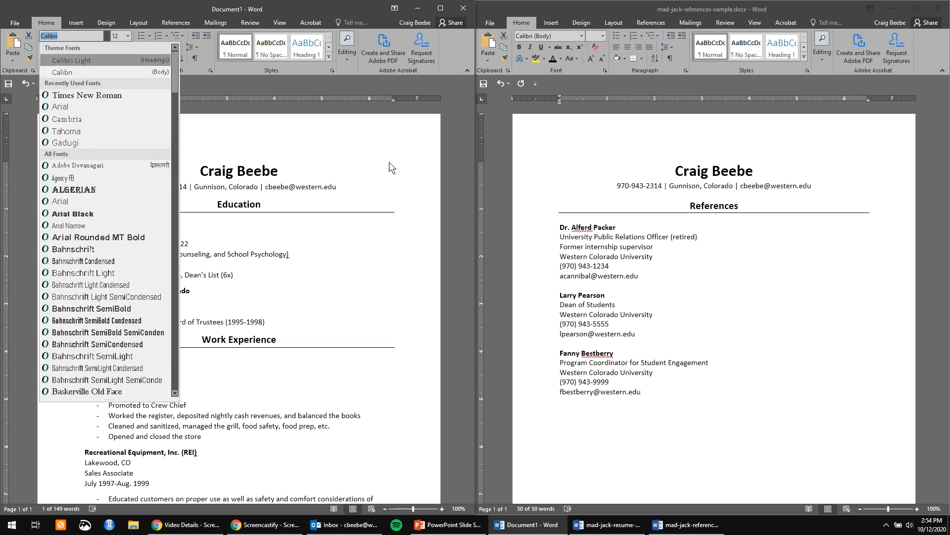
left_click(681, 261)
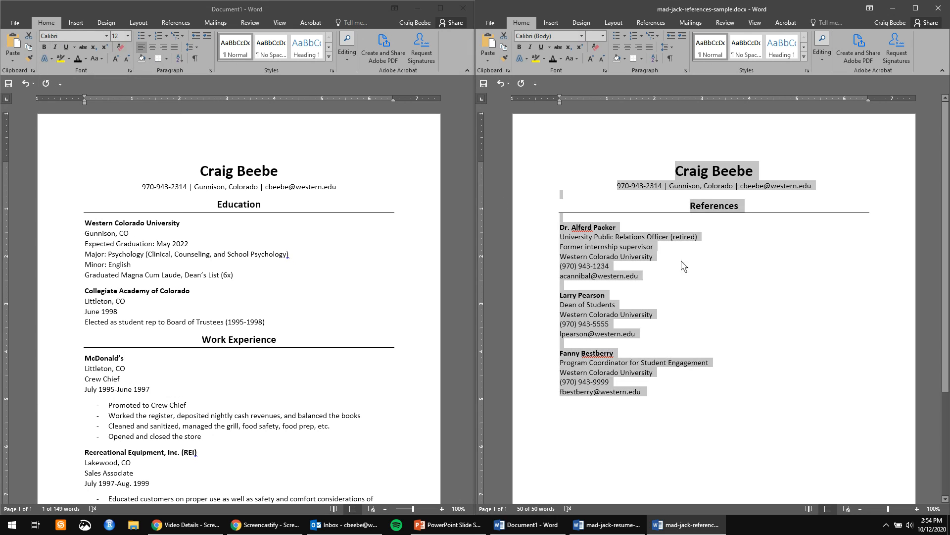
left_click(582, 36)
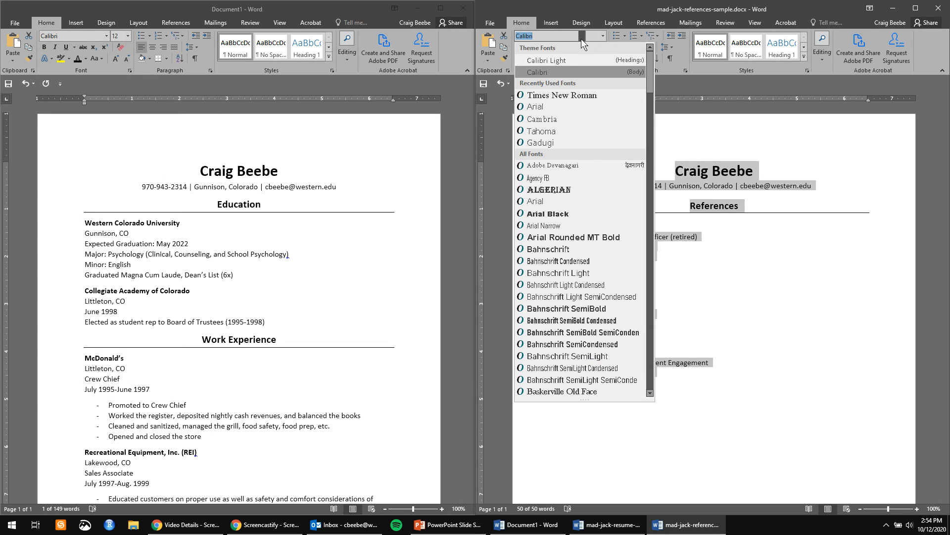
left_click(552, 95)
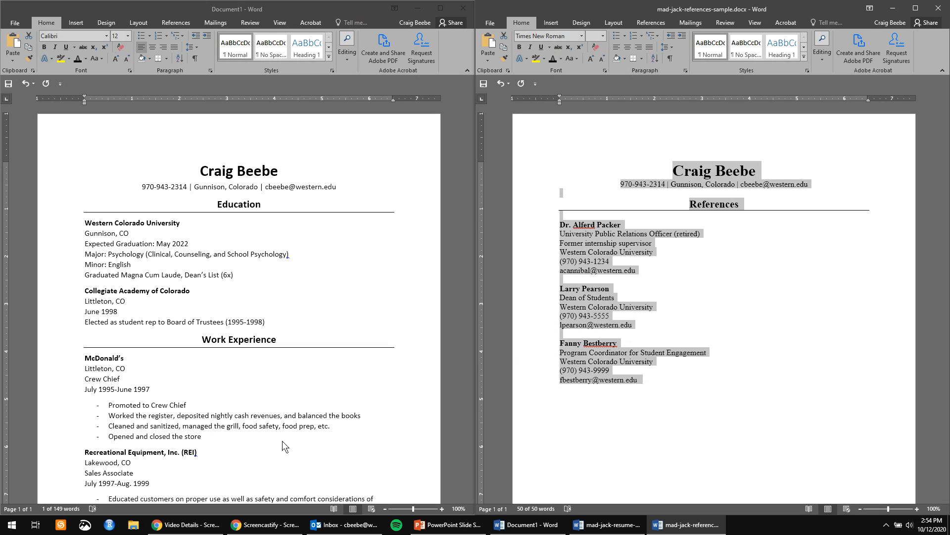
Set the entire resume in Times New Roman, then recheck the references page.
left_click(241, 334)
key("ctrl+a")
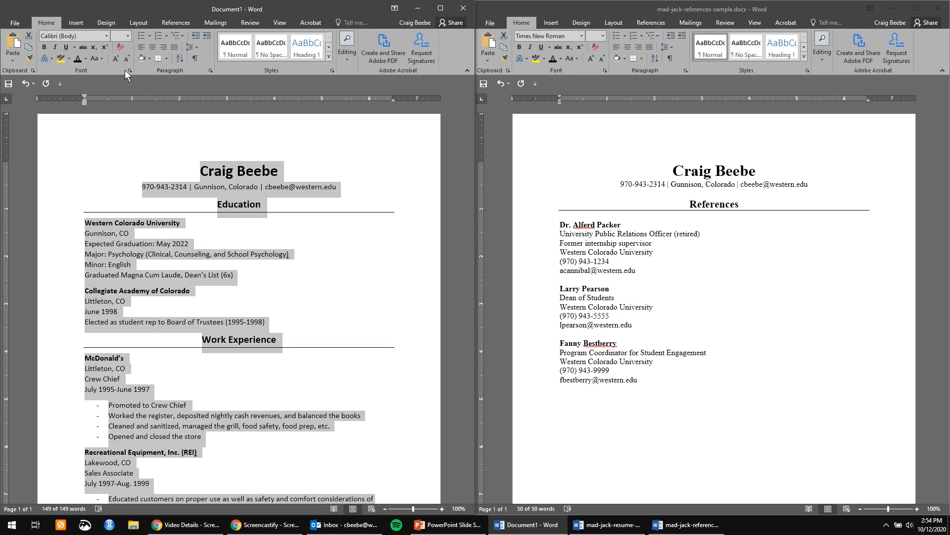
left_click(106, 35)
left_click(77, 71)
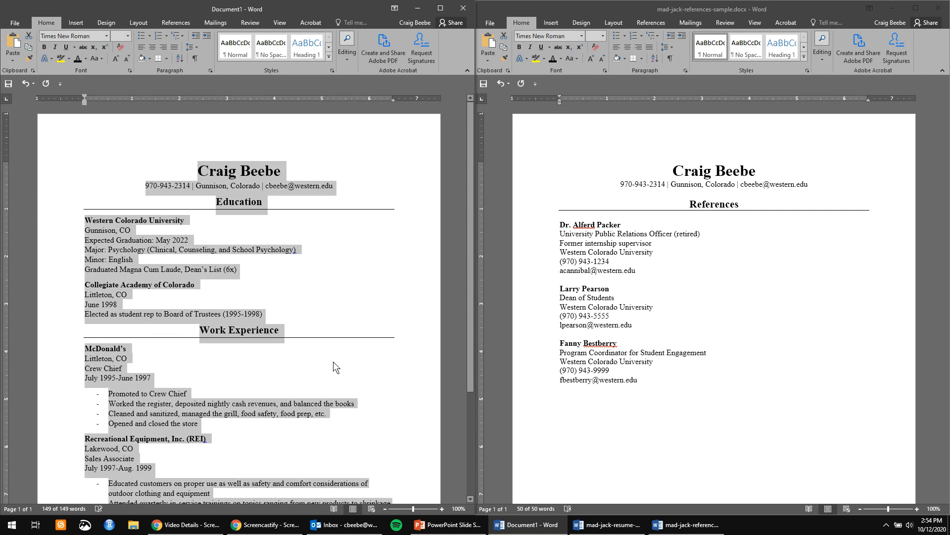
left_click(729, 361)
key("ctrl+a")
left_click(707, 420)
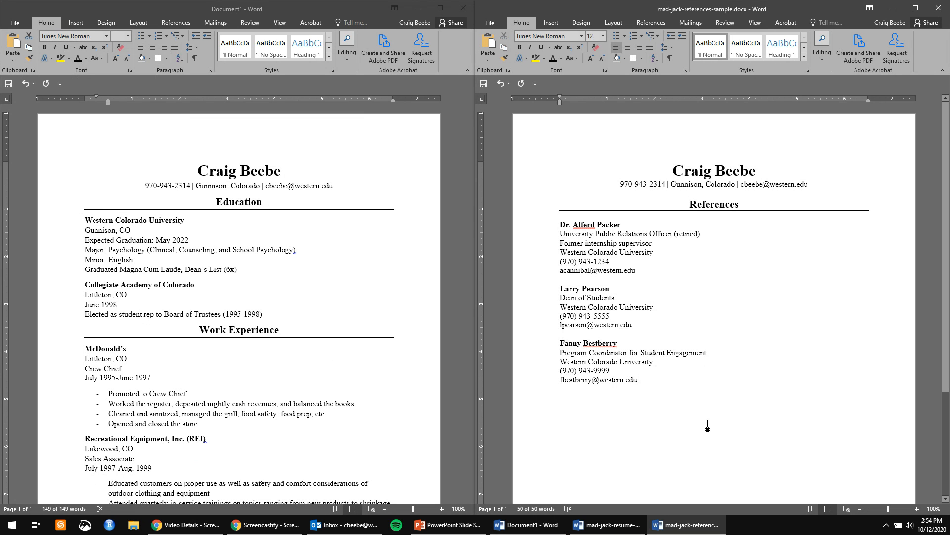
scroll(332, 396, "down", 3)
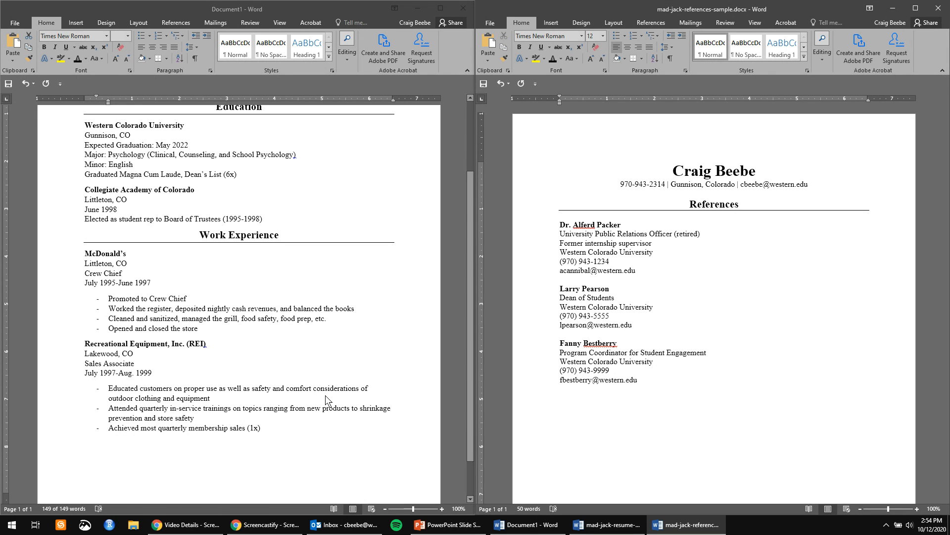
scroll(325, 395, "up", 3)
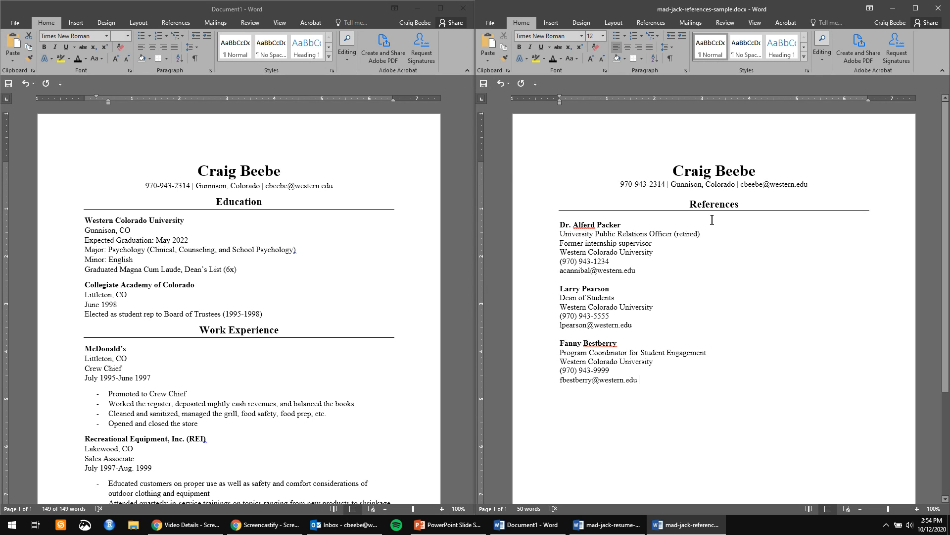
left_click(416, 7)
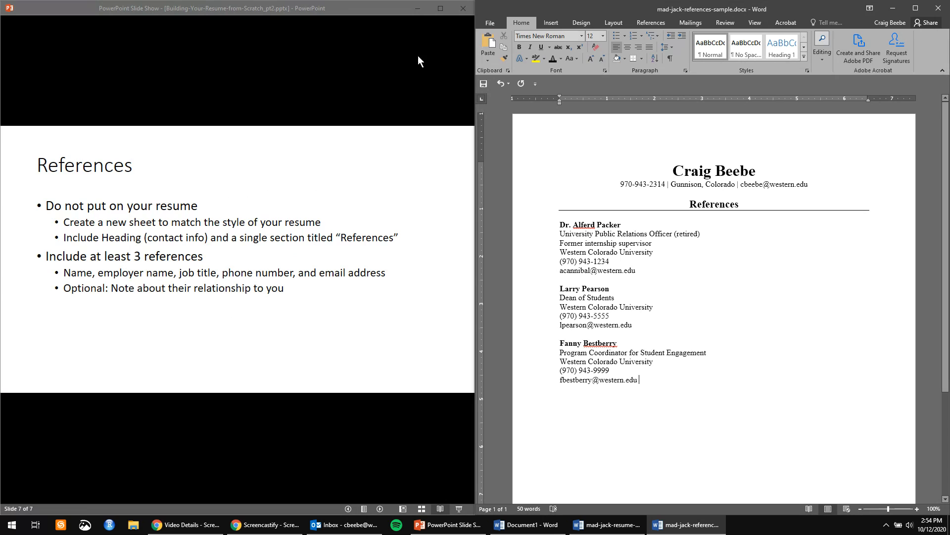
Return to the References slide, then restore the resume and sample resume windows.
left_click(393, 247)
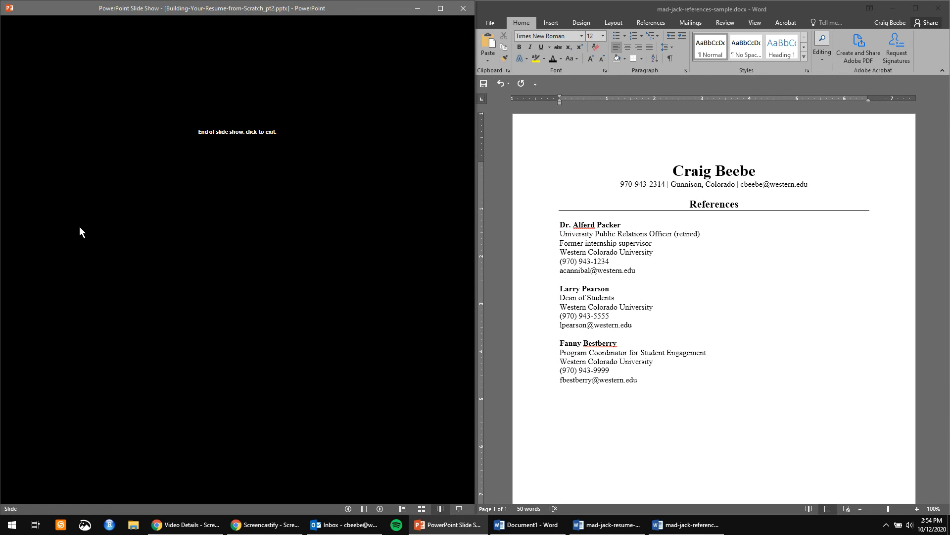
key("Left")
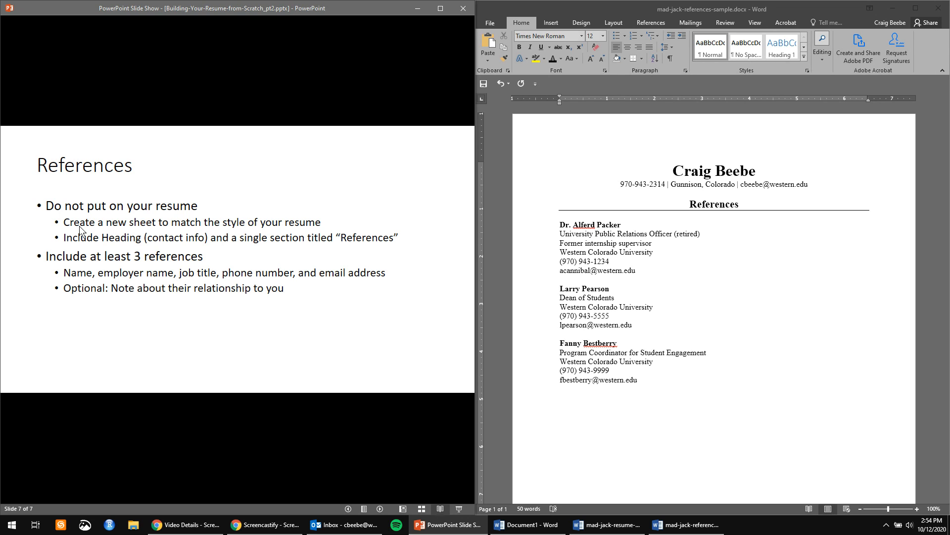
left_click(895, 9)
left_click(892, 9)
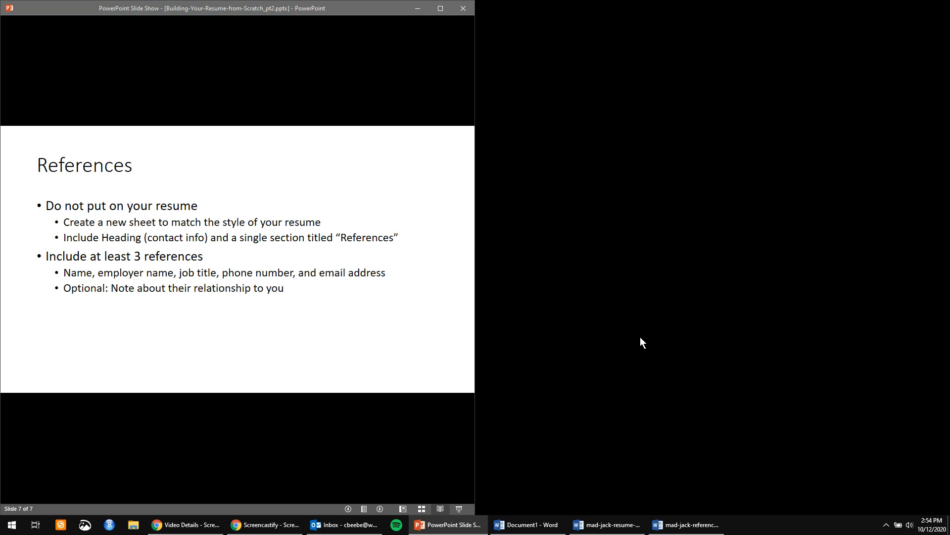
left_click(686, 525)
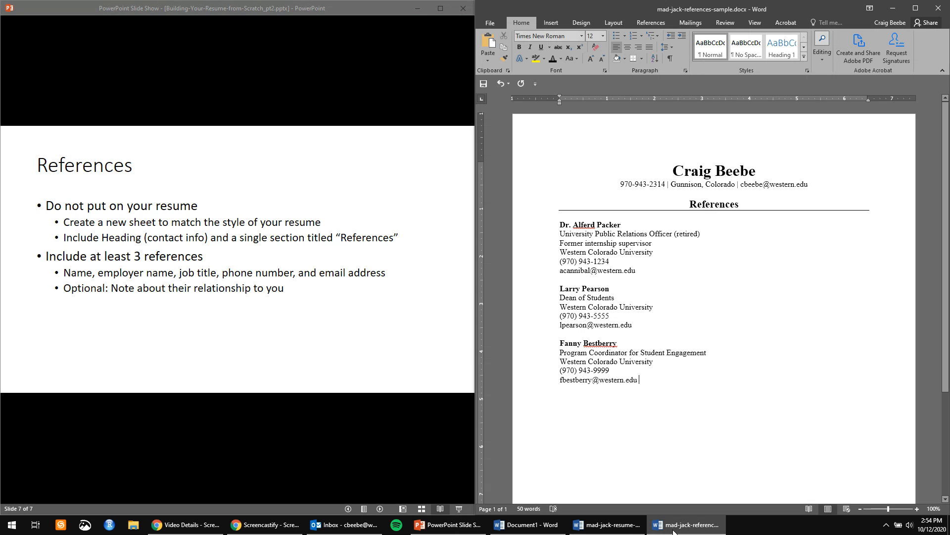
left_click(610, 530)
left_click(539, 529)
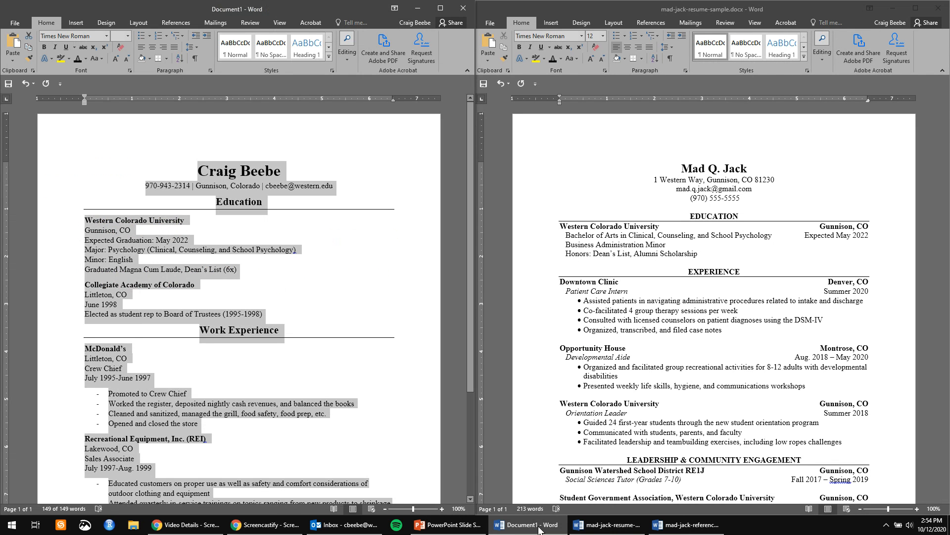
Move the resume draft to the left half beside mad-jack-resume-sample.docx.
left_click_drag(271, 5, 715, 0)
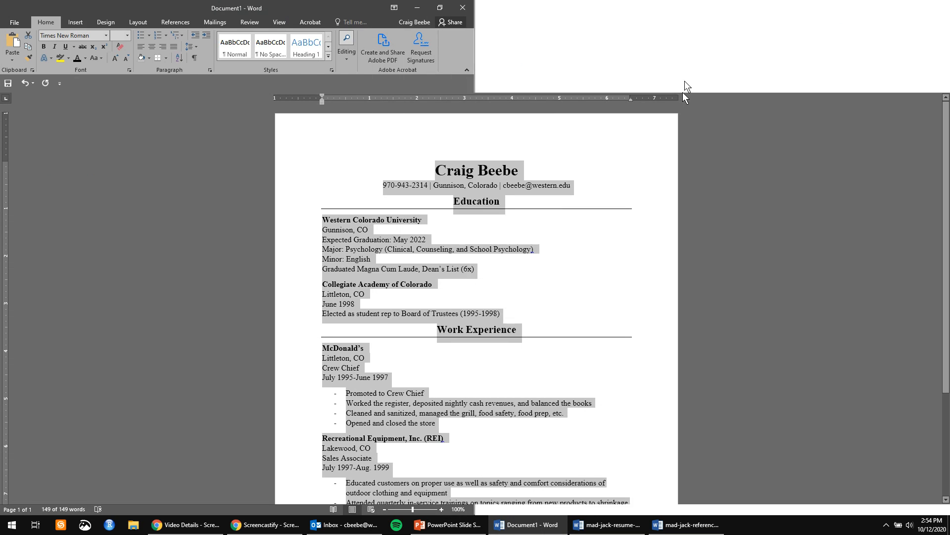
left_click_drag(526, 4, 700, 4)
left_click(824, 272)
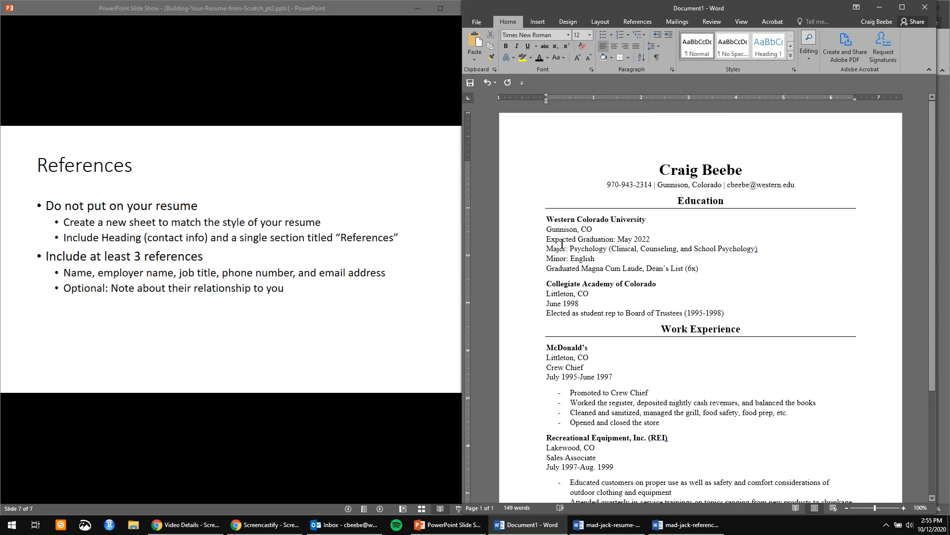
scroll(532, 346, "down", 2)
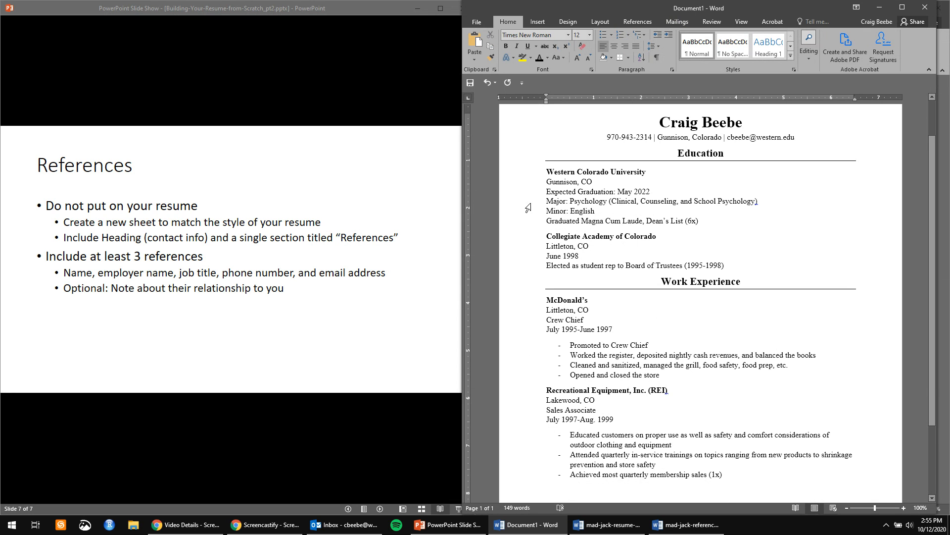
scroll(651, 375, "down", 4)
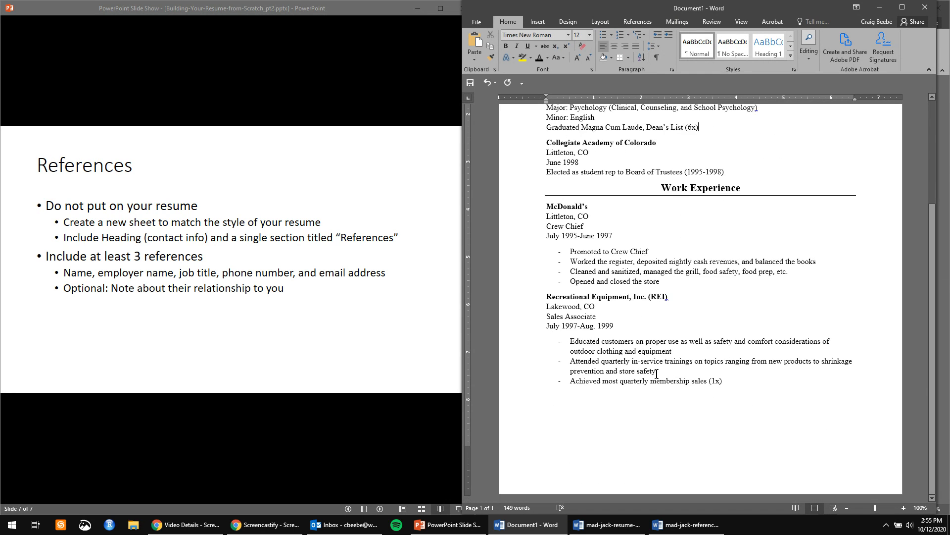
scroll(652, 375, "up", 5)
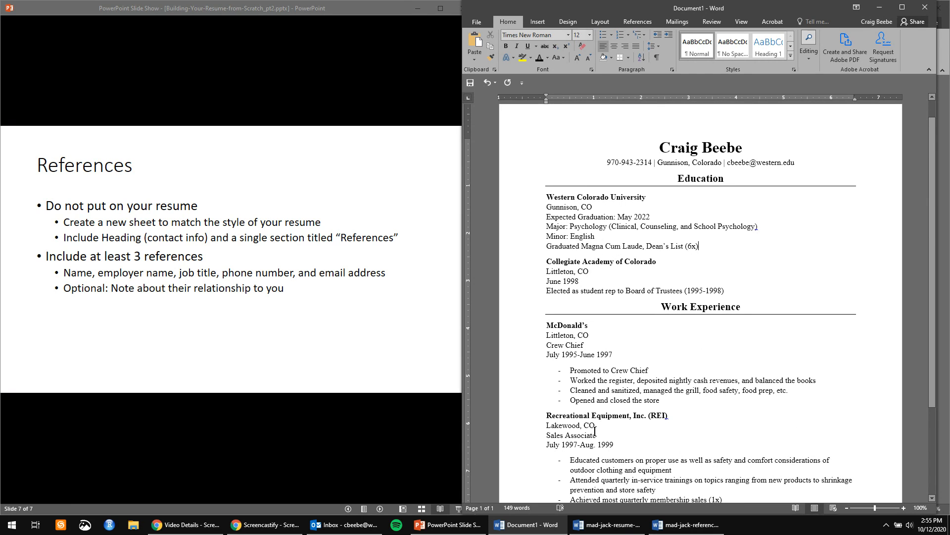
scroll(595, 431, "down", 4)
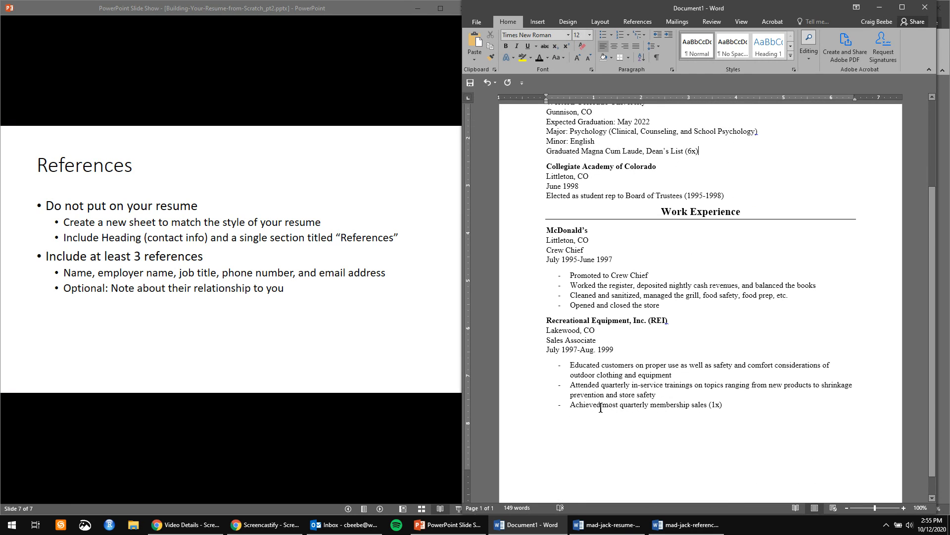
left_click_drag(822, 12, 142, 75)
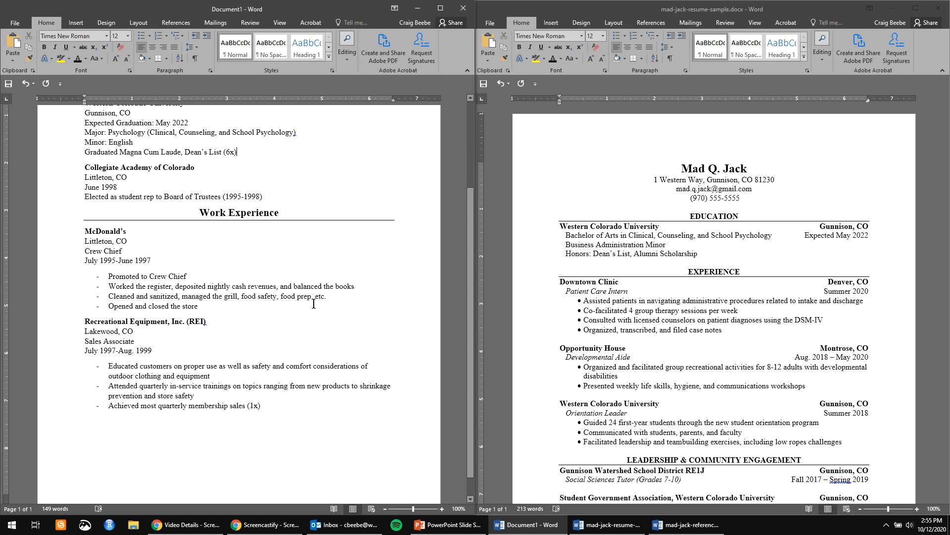
scroll(314, 303, "up", 5)
scroll(769, 273, "down", 1)
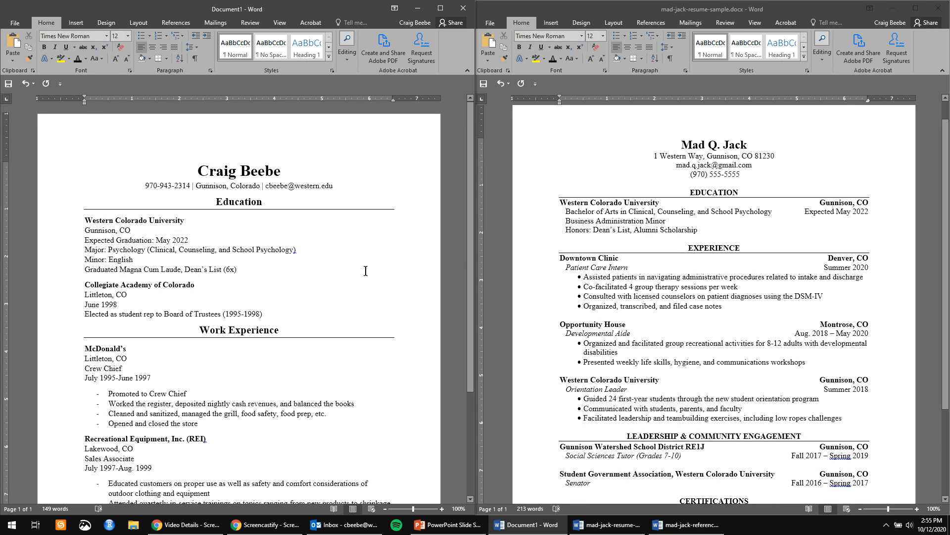
scroll(365, 269, "down", 1)
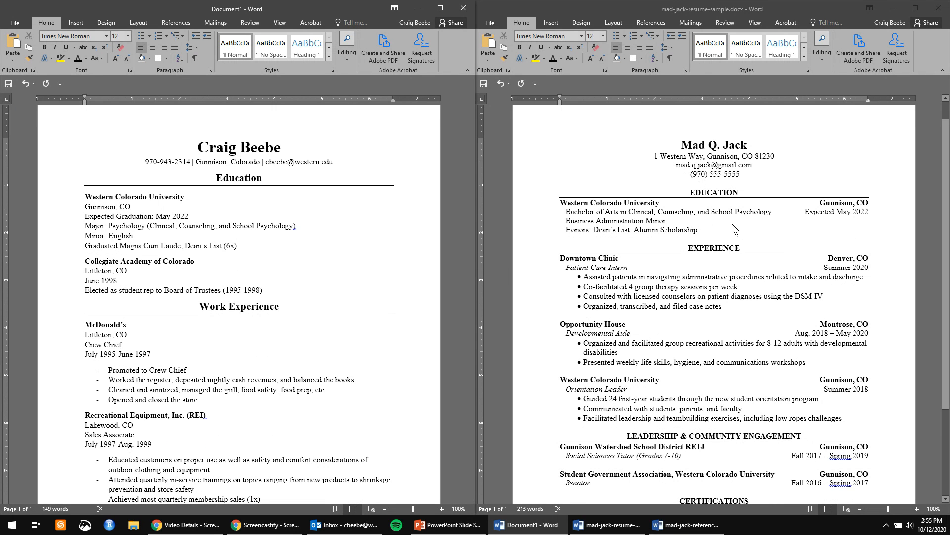
scroll(652, 353, "down", 3)
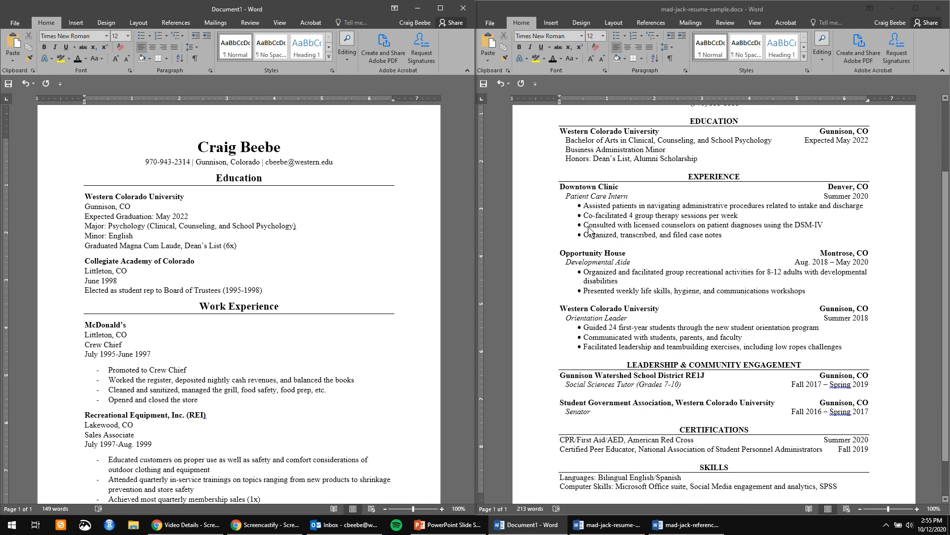
scroll(658, 344, "down", 2)
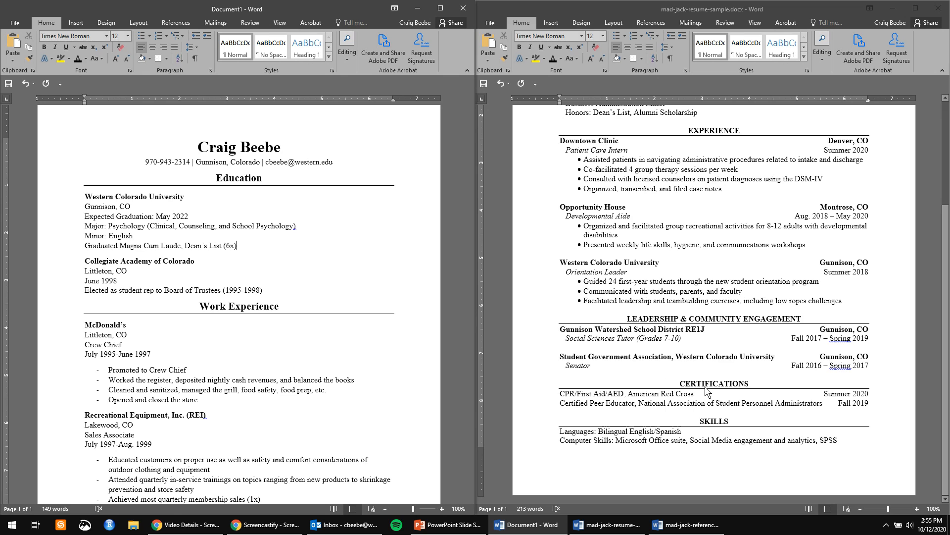
left_click(722, 432)
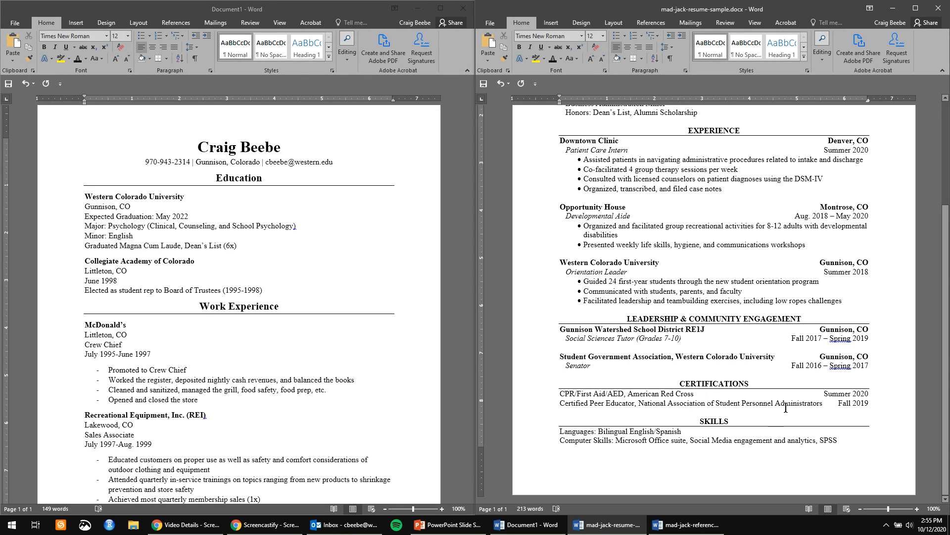
left_click(806, 319)
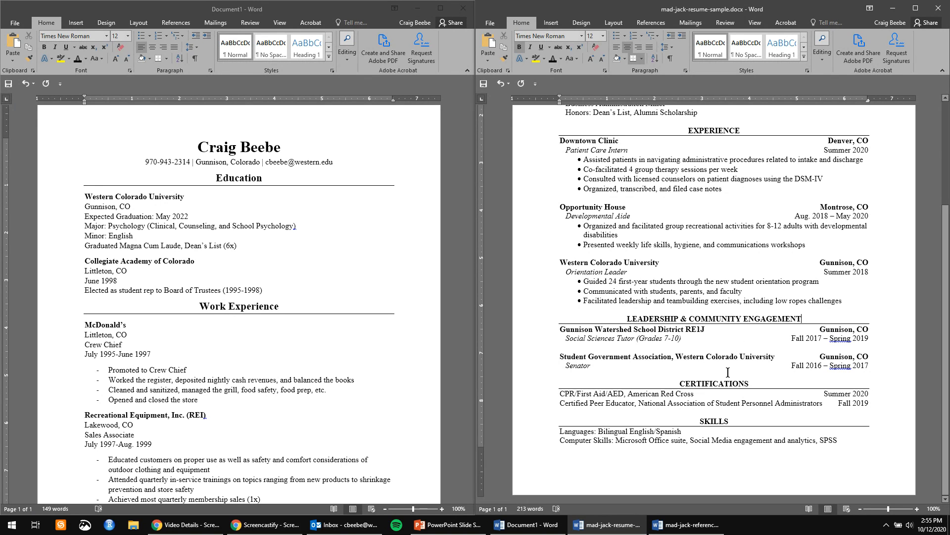
scroll(729, 386, "up", 5)
left_click(742, 350)
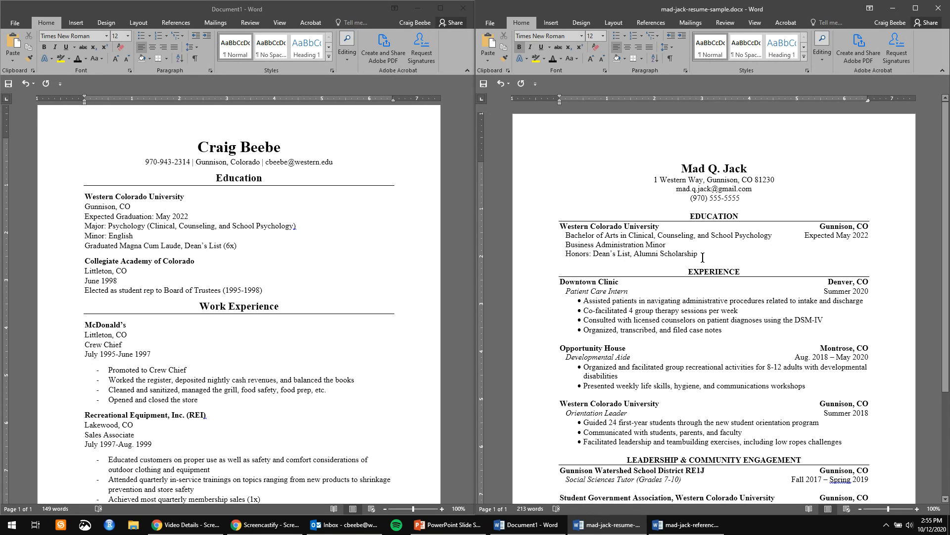
scroll(702, 257, "down", 1)
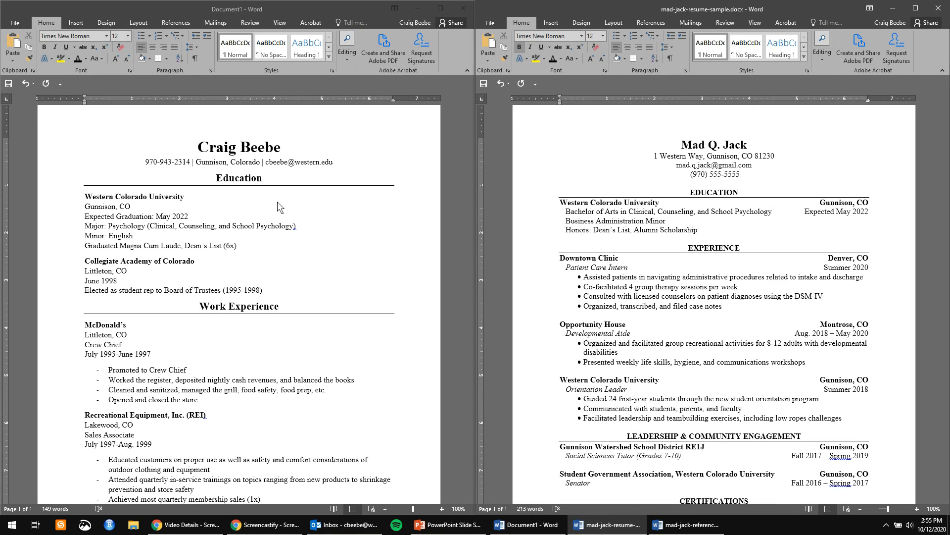
left_click(246, 200)
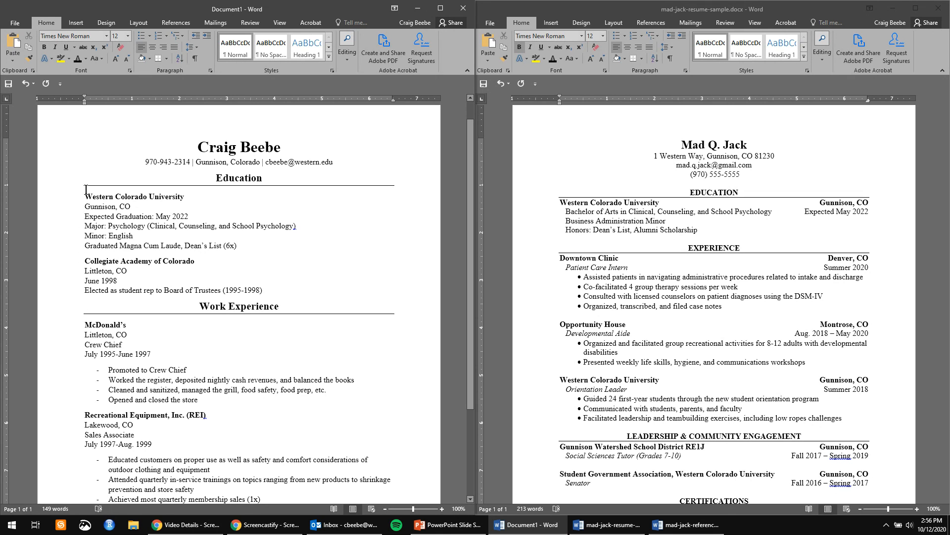
left_click(868, 261)
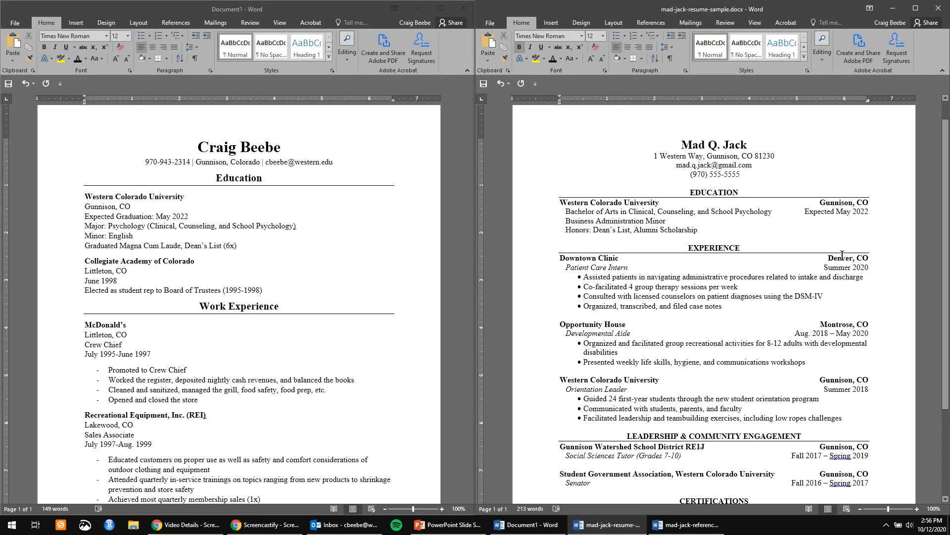
scroll(849, 280, "down", 2)
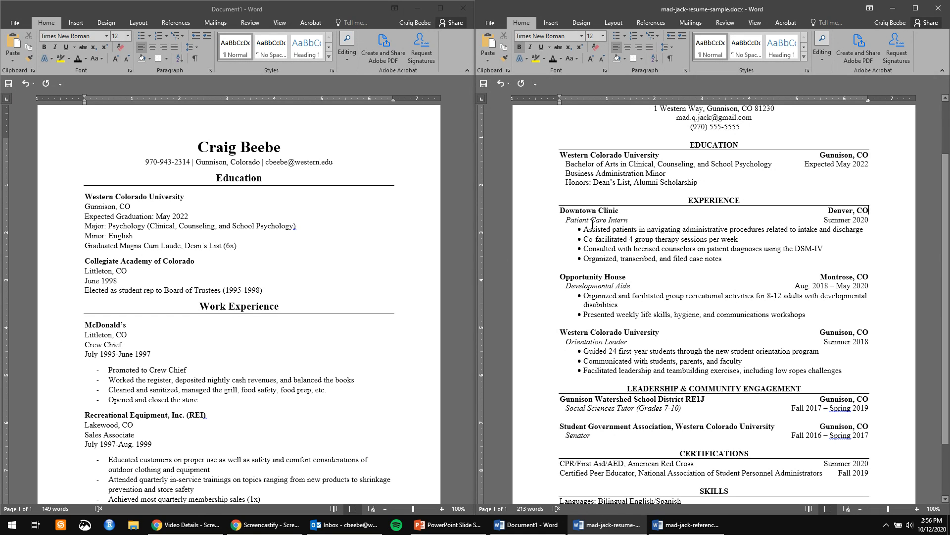
left_click_drag(572, 210, 614, 213)
left_click_drag(839, 211, 858, 221)
left_click(858, 220, "shift")
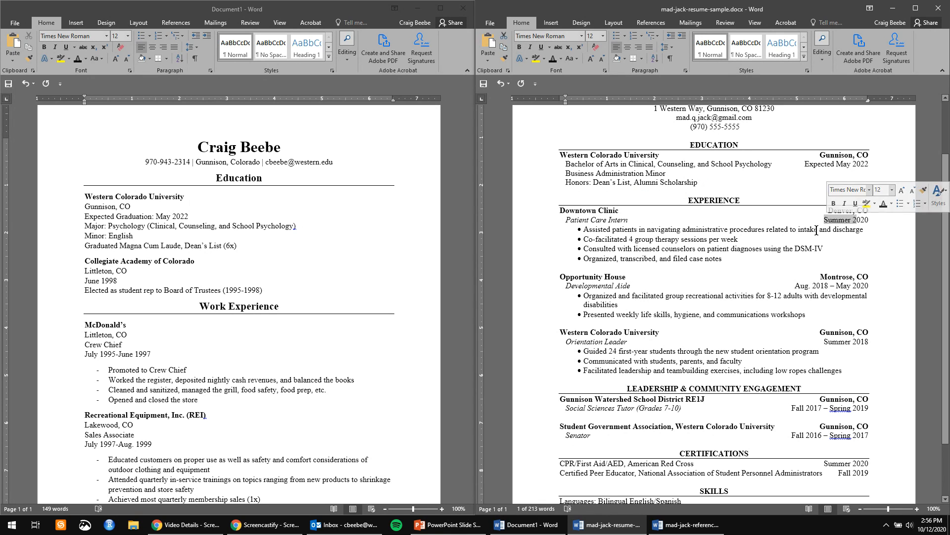
left_click_drag(576, 219, 628, 220)
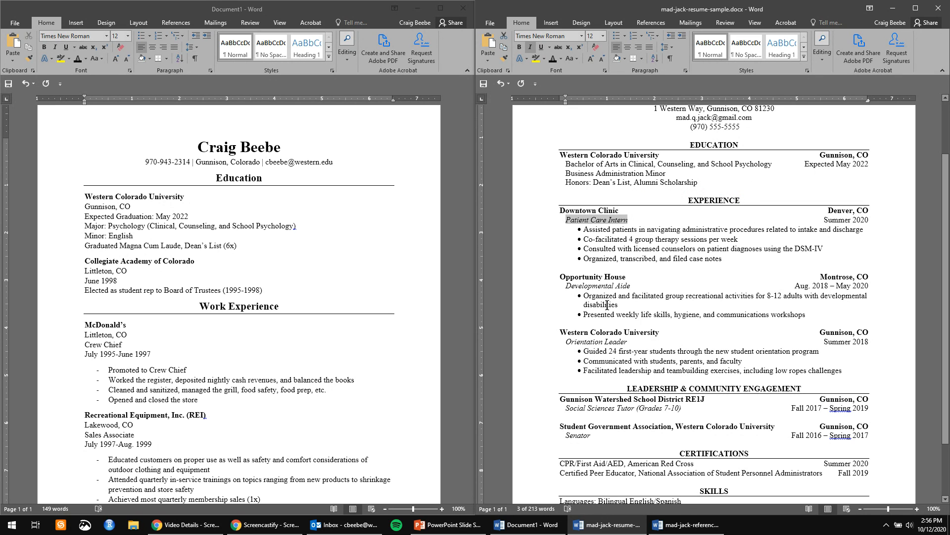
scroll(601, 188, "down", 3)
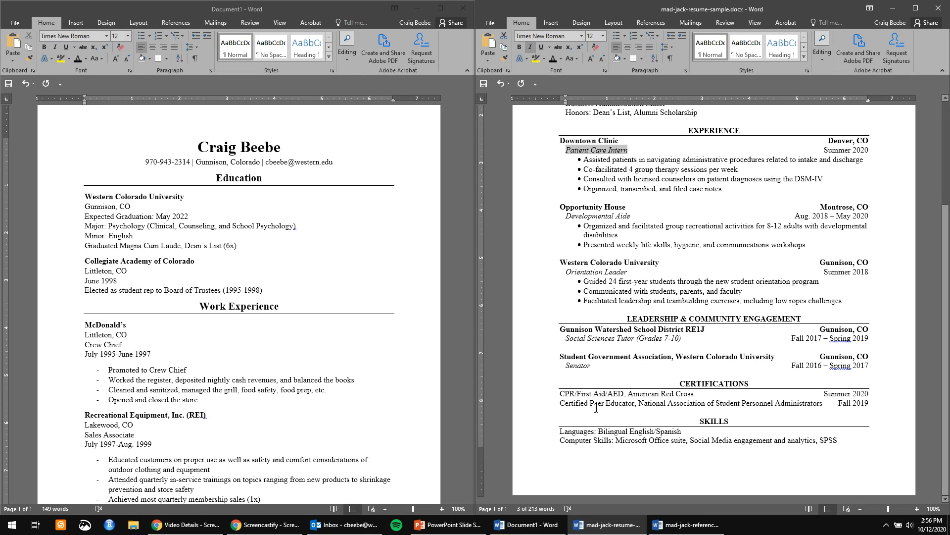
scroll(598, 407, "up", 5)
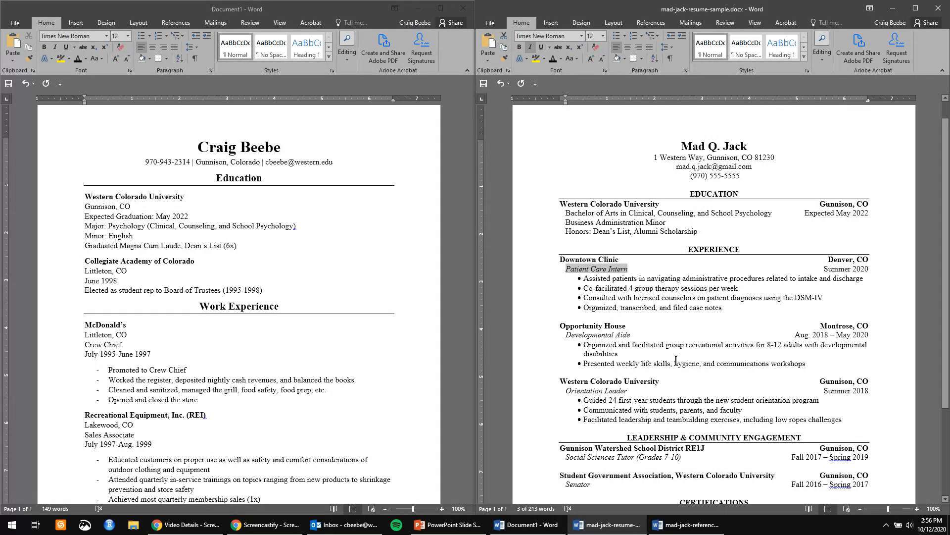
scroll(439, 359, "down", 4)
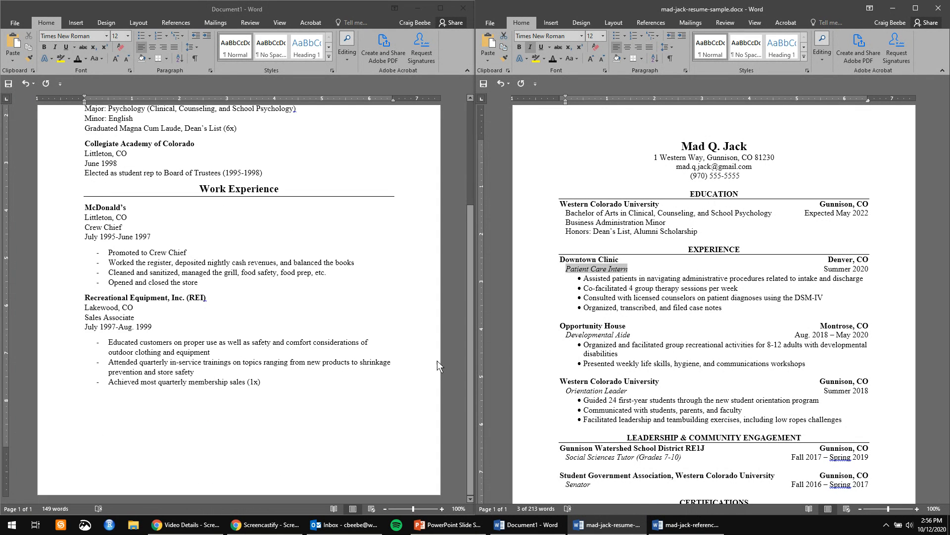
scroll(439, 359, "up", 5)
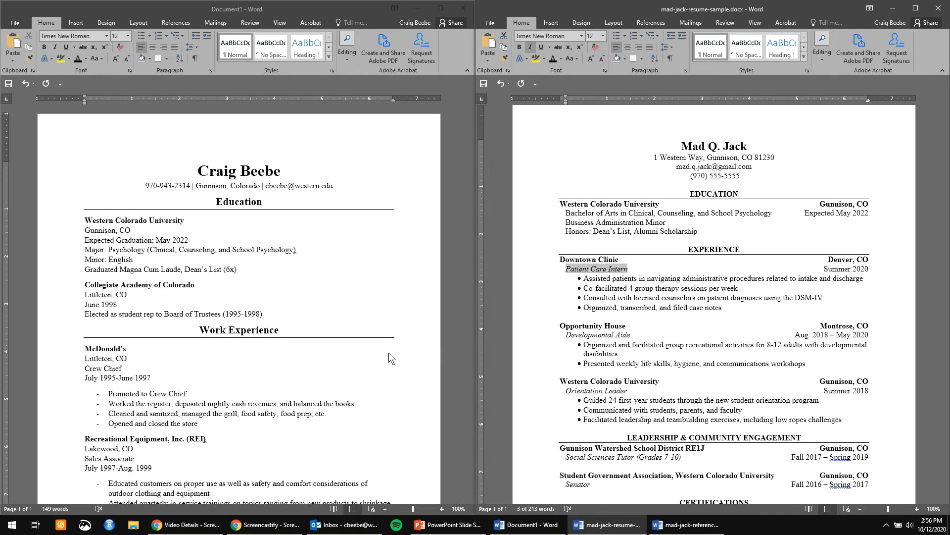
left_click(825, 261)
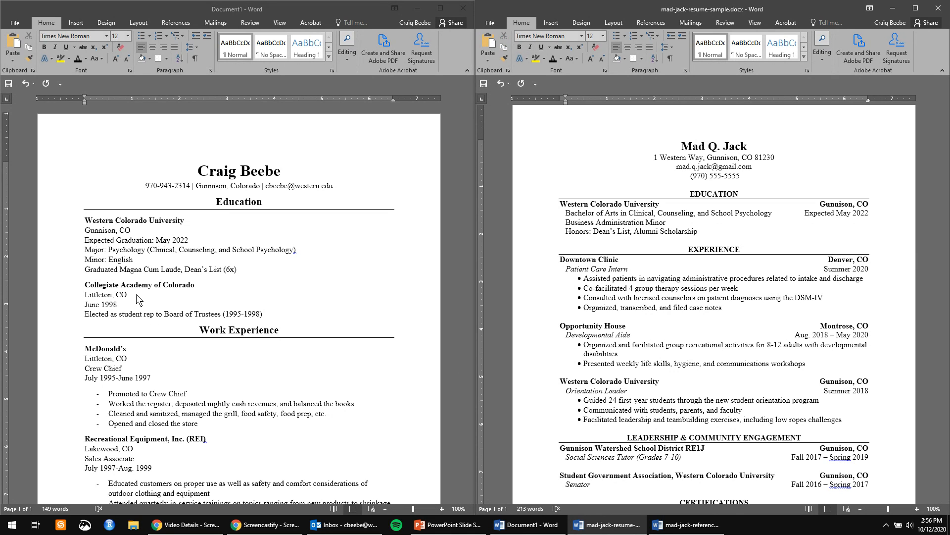
scroll(138, 300, "down", 4)
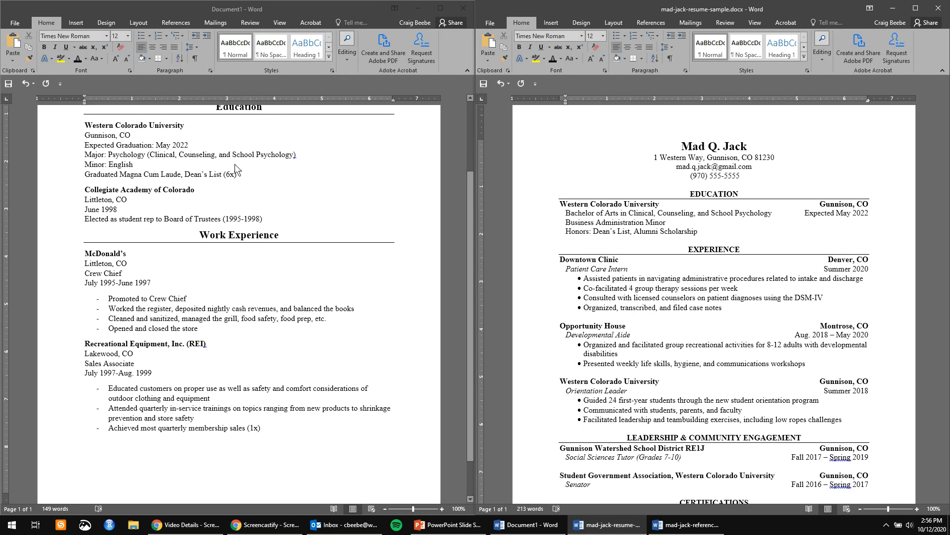
scroll(259, 260, "up", 2)
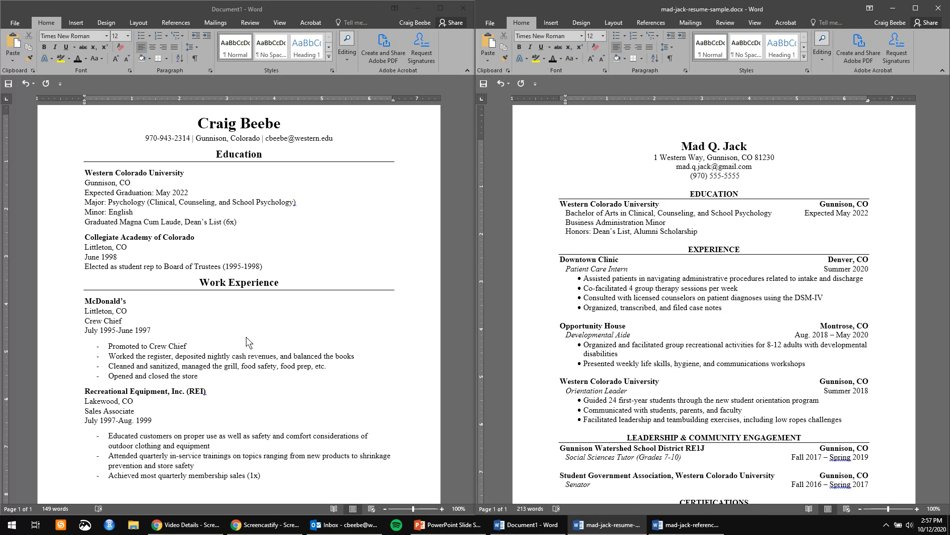
scroll(301, 402, "down", 3)
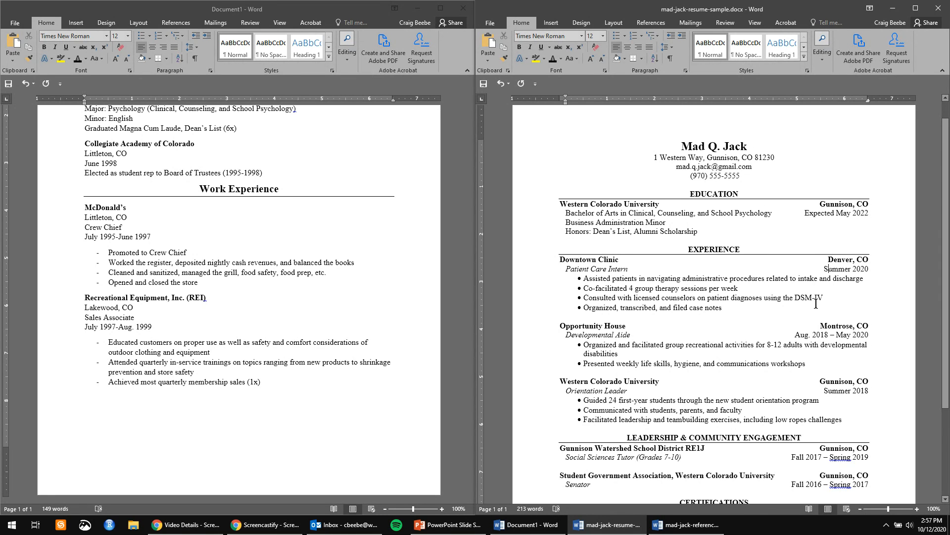
scroll(814, 285, "down", 3)
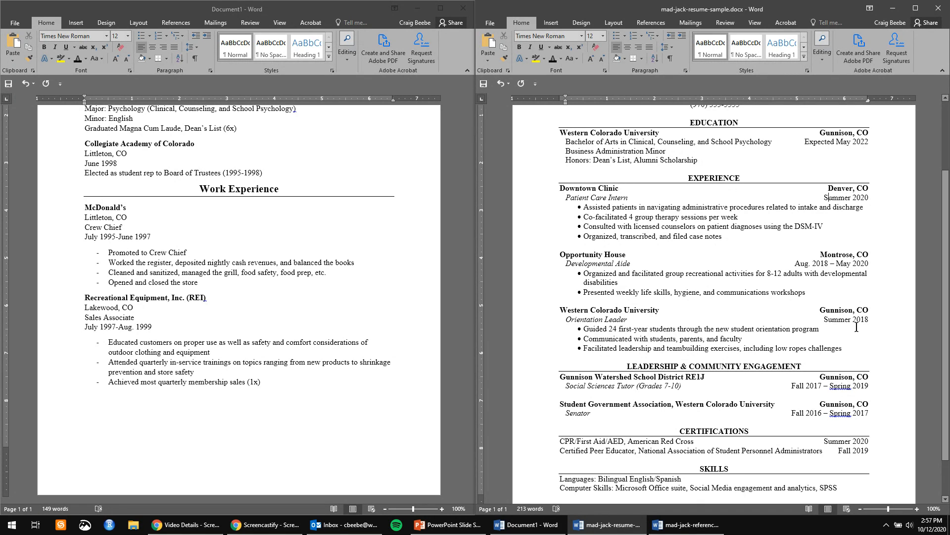
scroll(859, 330, "down", 2)
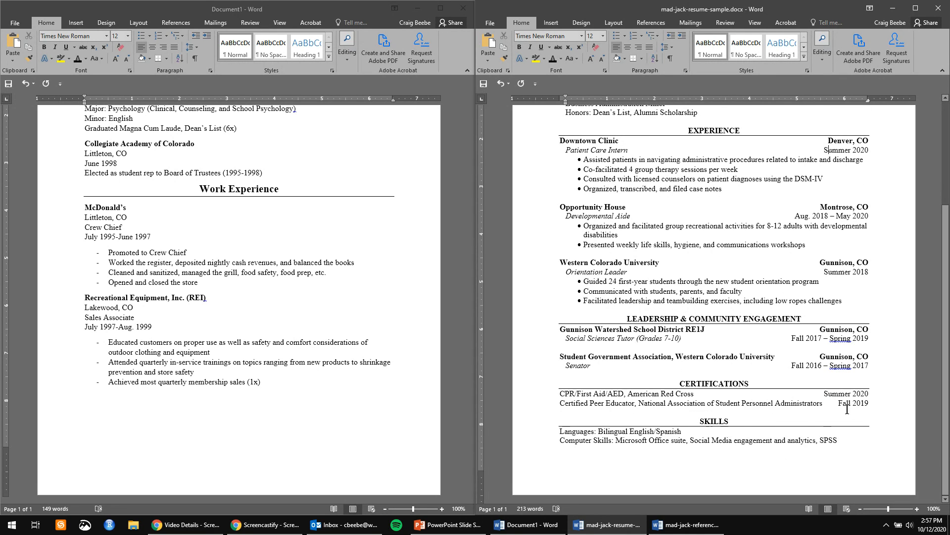
scroll(847, 409, "up", 2)
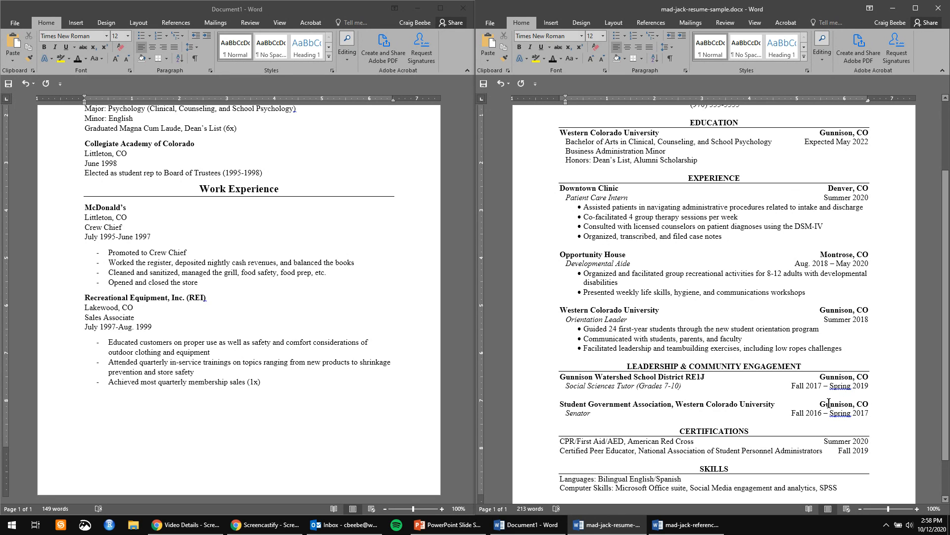
scroll(822, 448, "down", 1)
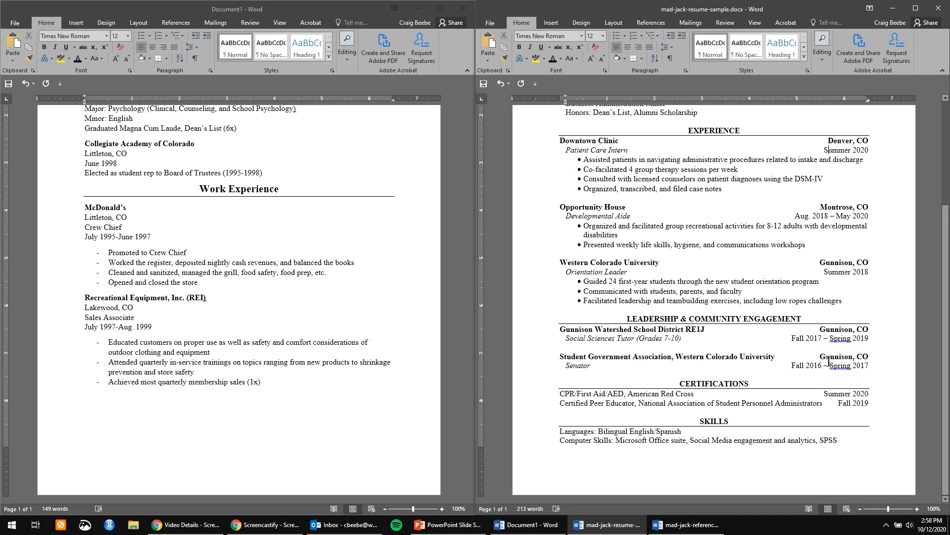
left_click(817, 320)
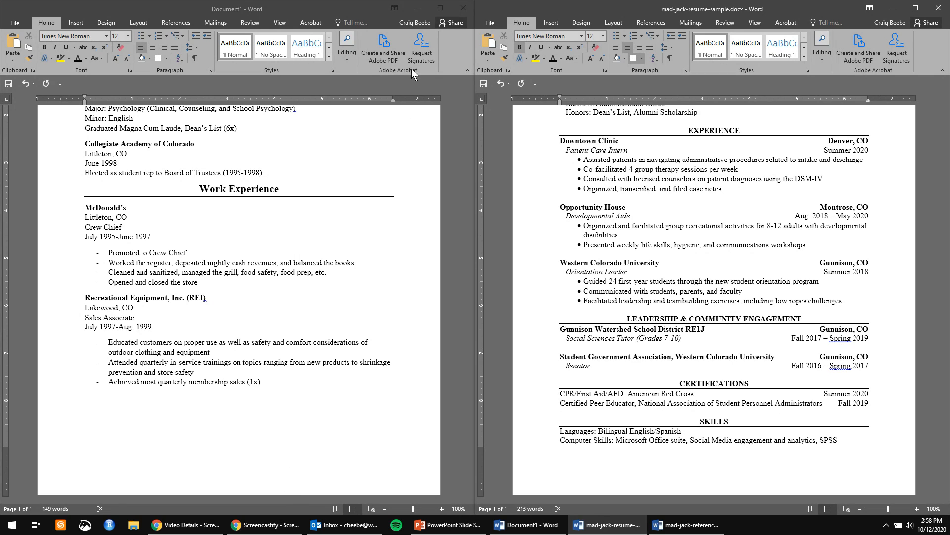
Minimize the Document1 resume draft and bring the PowerPoint References slide show forward beside the sample resume.
left_click(416, 9)
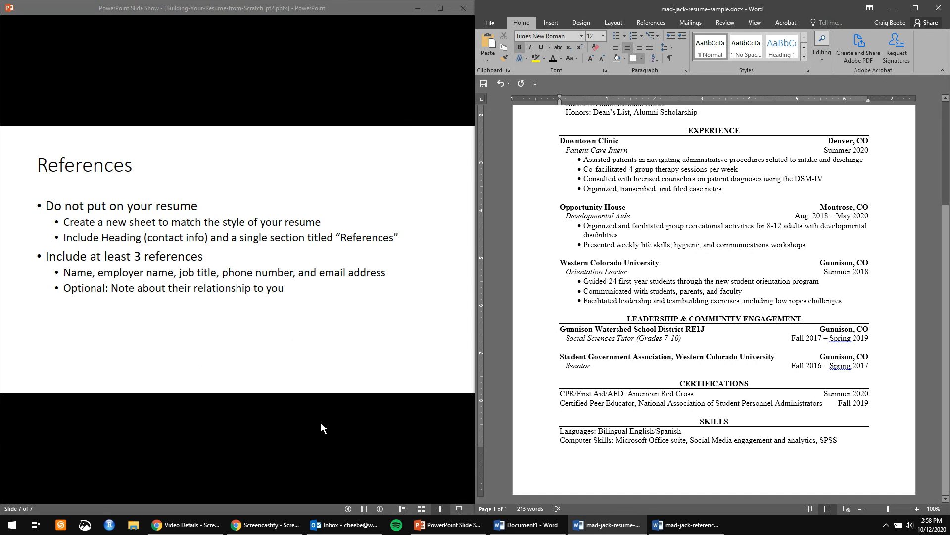
left_click(284, 344)
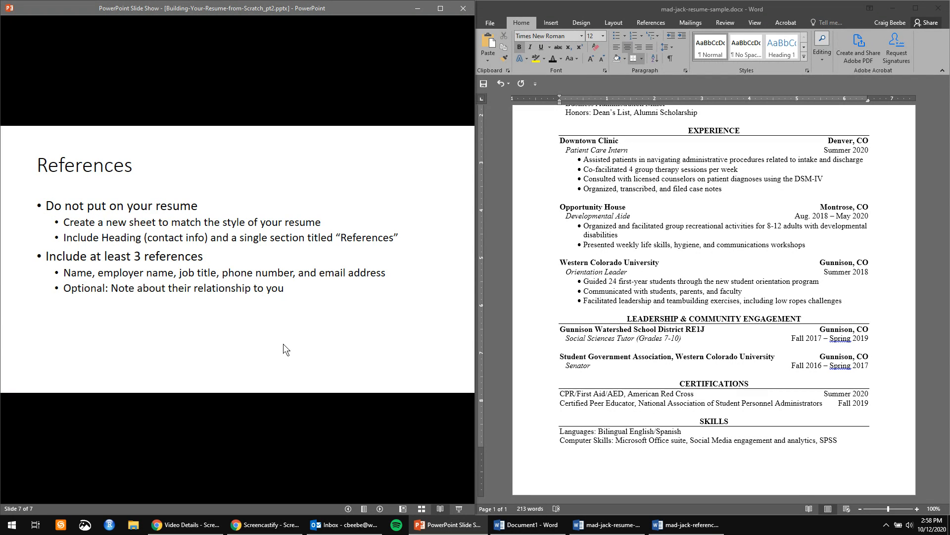